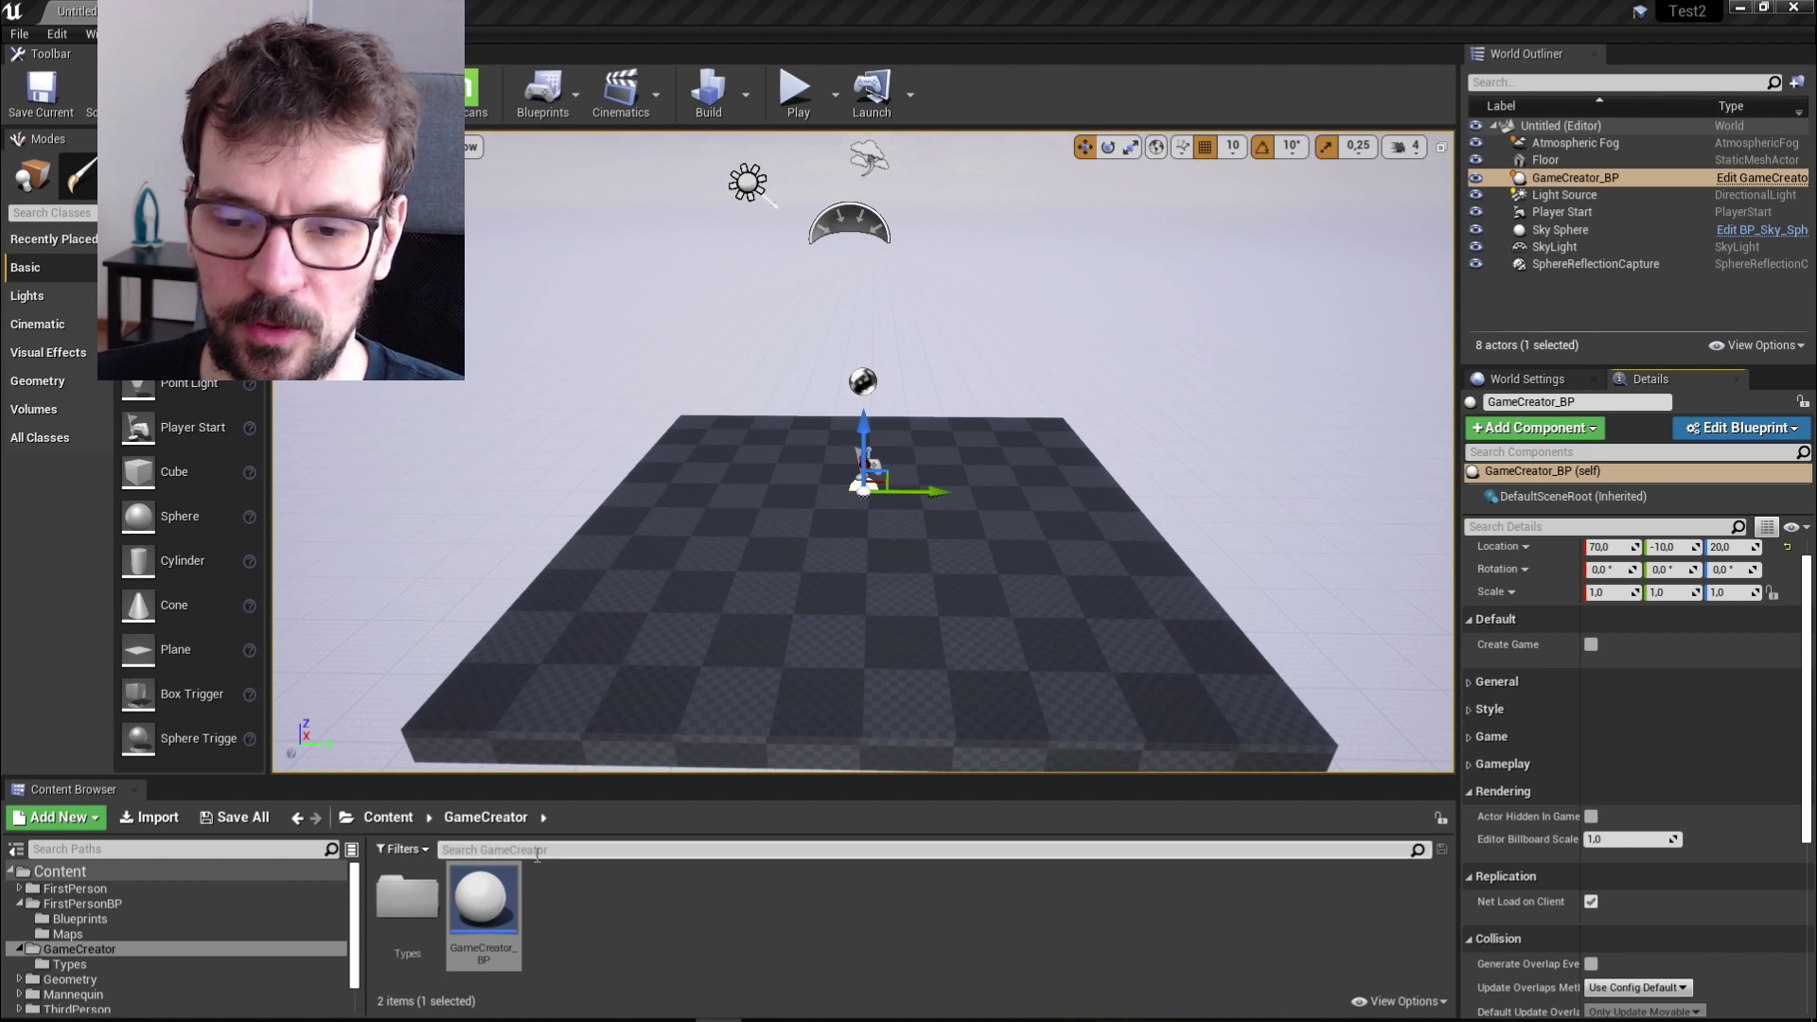
Dismiss the Move/Copy menu and drag GameCreator_BP along Y to location 70, -20, 20
right_click(612, 881)
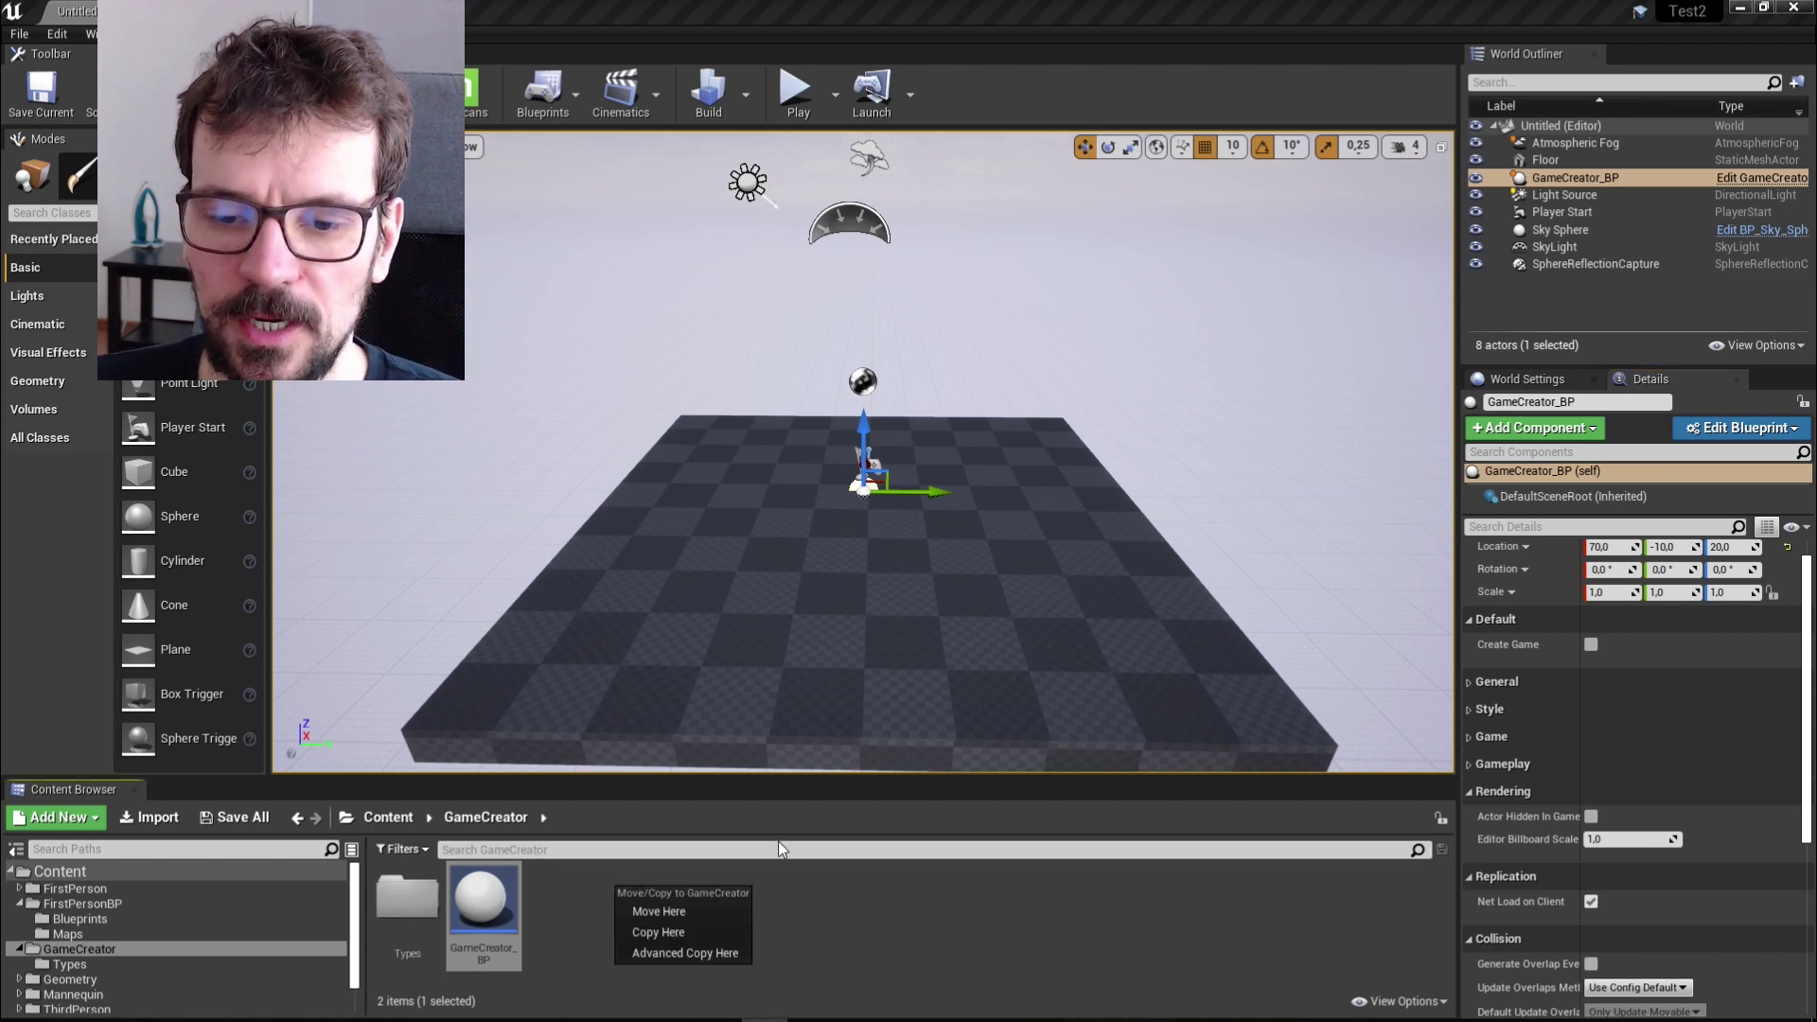
key(Escape)
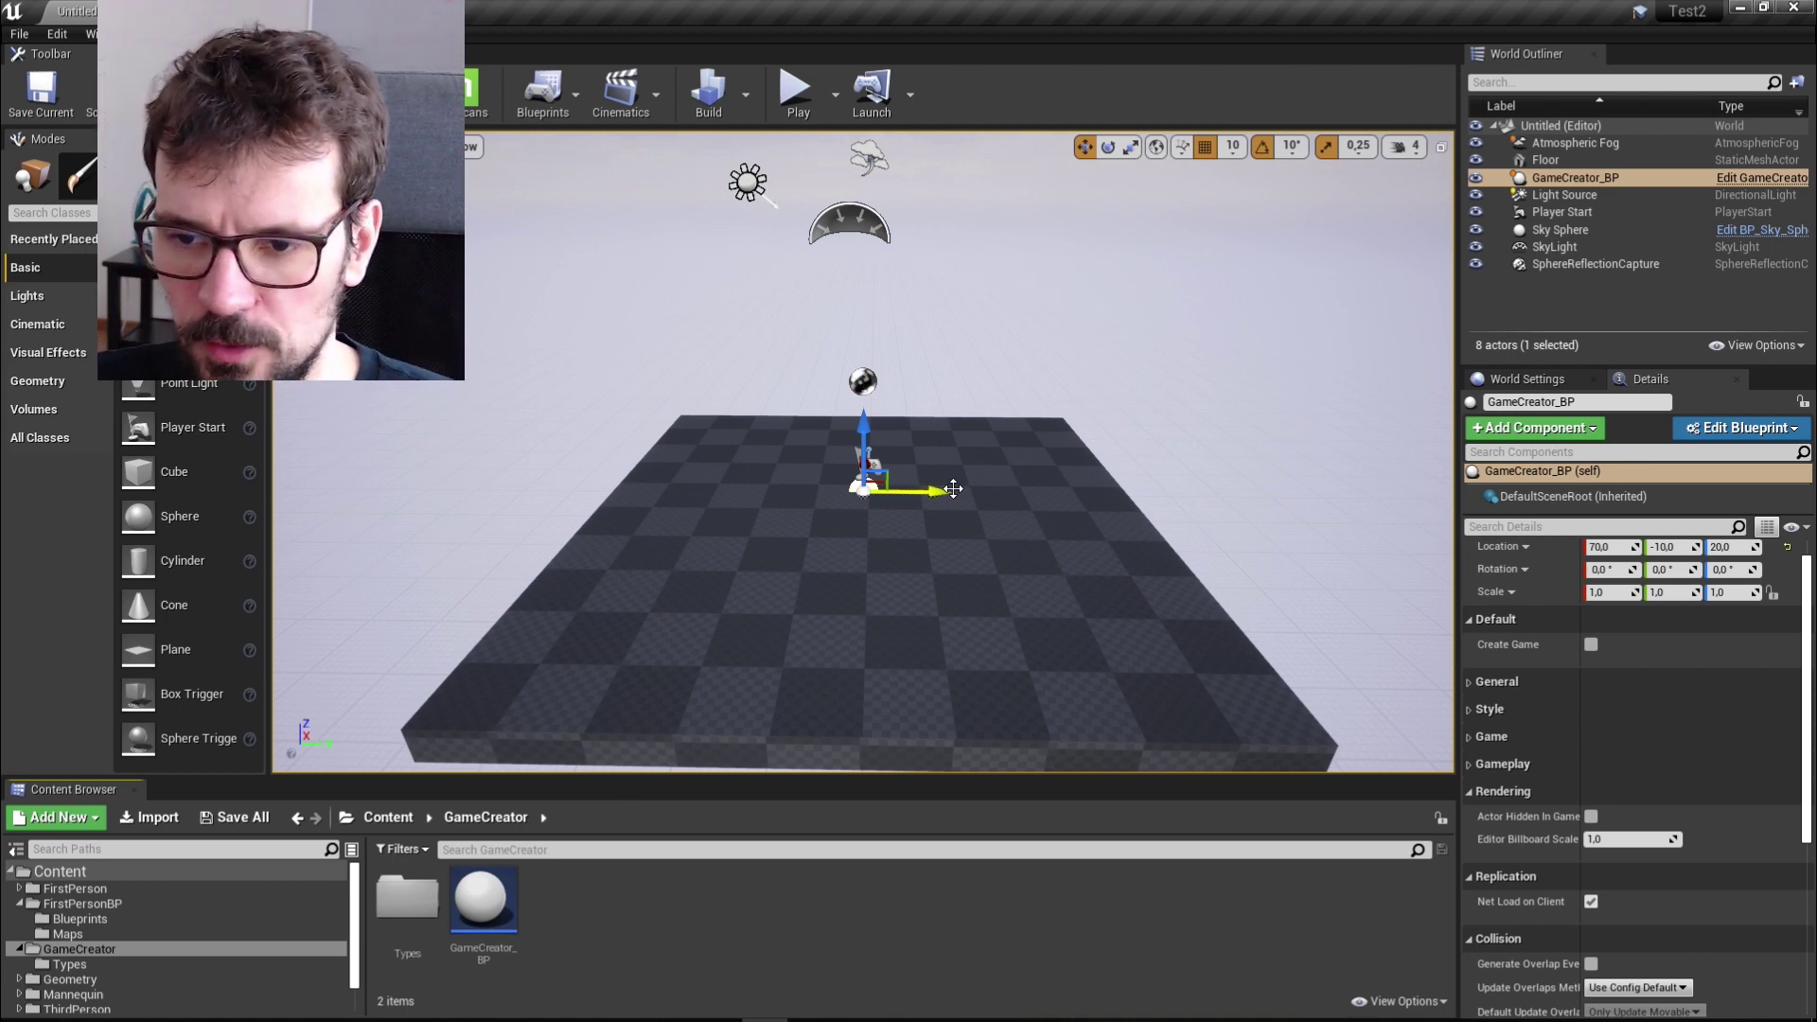
mouse_move(923, 491)
mouse_down()
mouse_move(897, 490)
mouse_move(918, 491)
mouse_up()
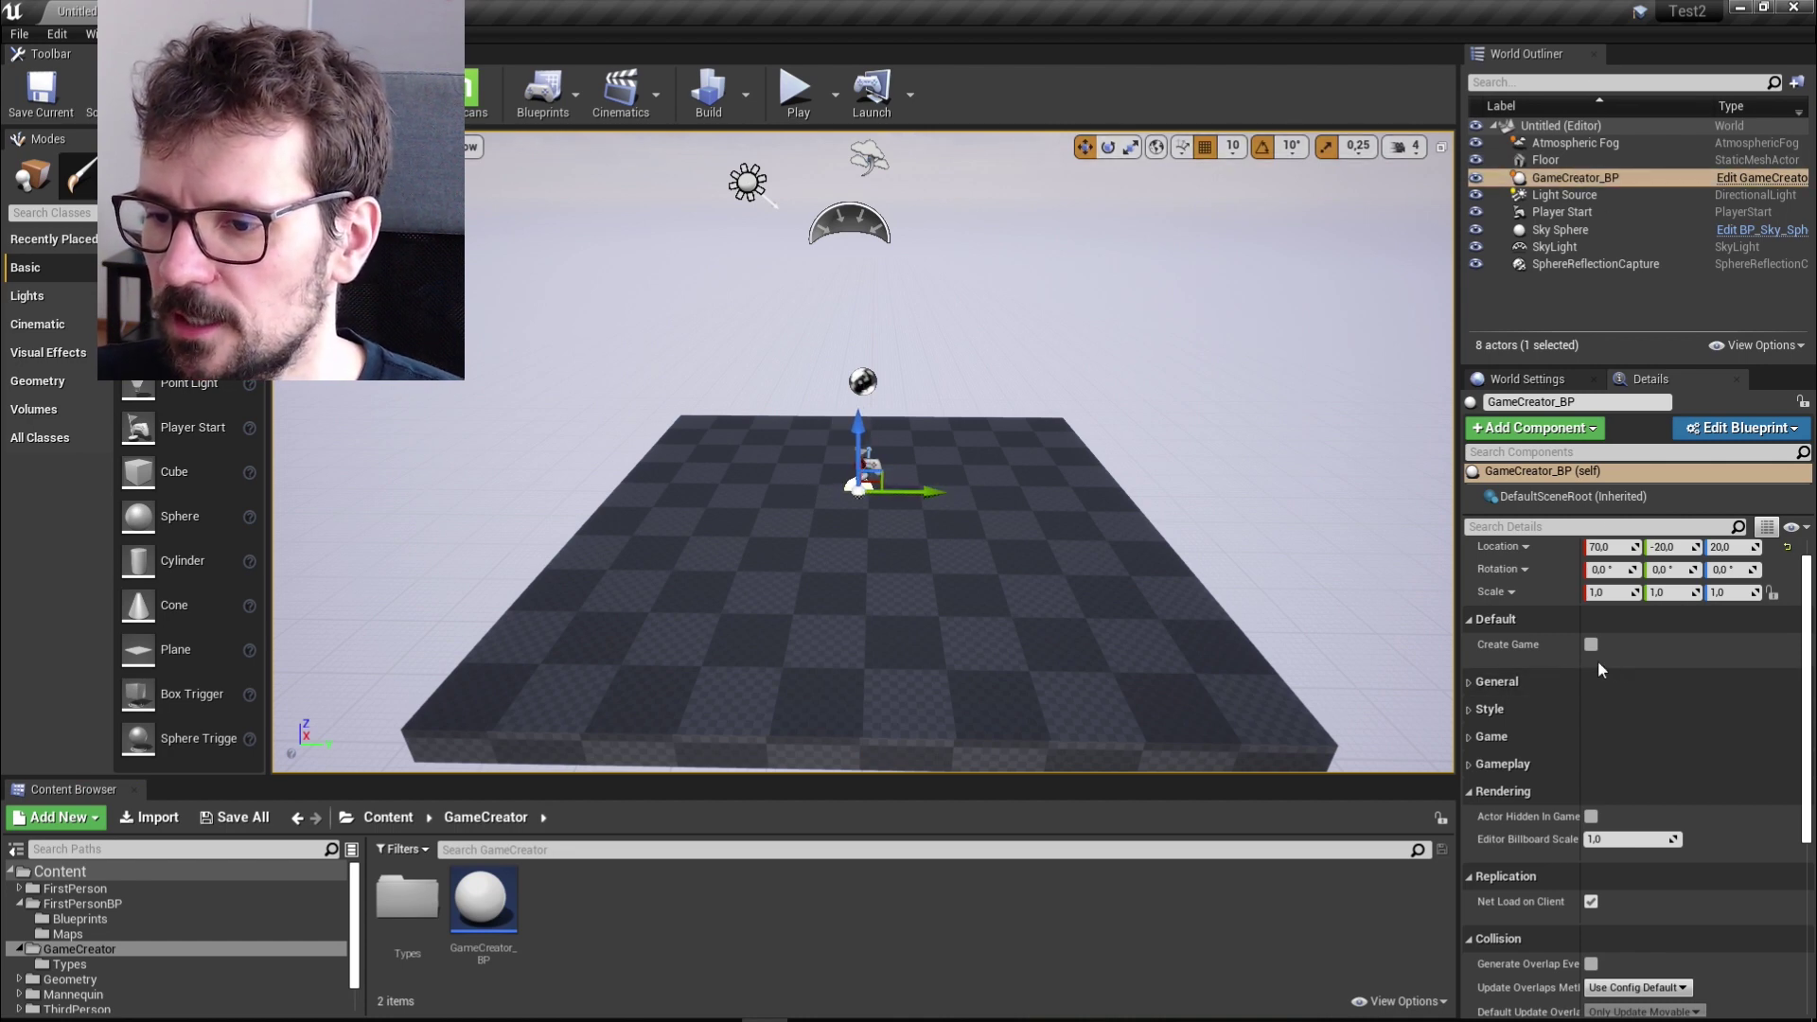
In General settings, set Dimensions to 3D and keep the FirstPerson view
click(1469, 685)
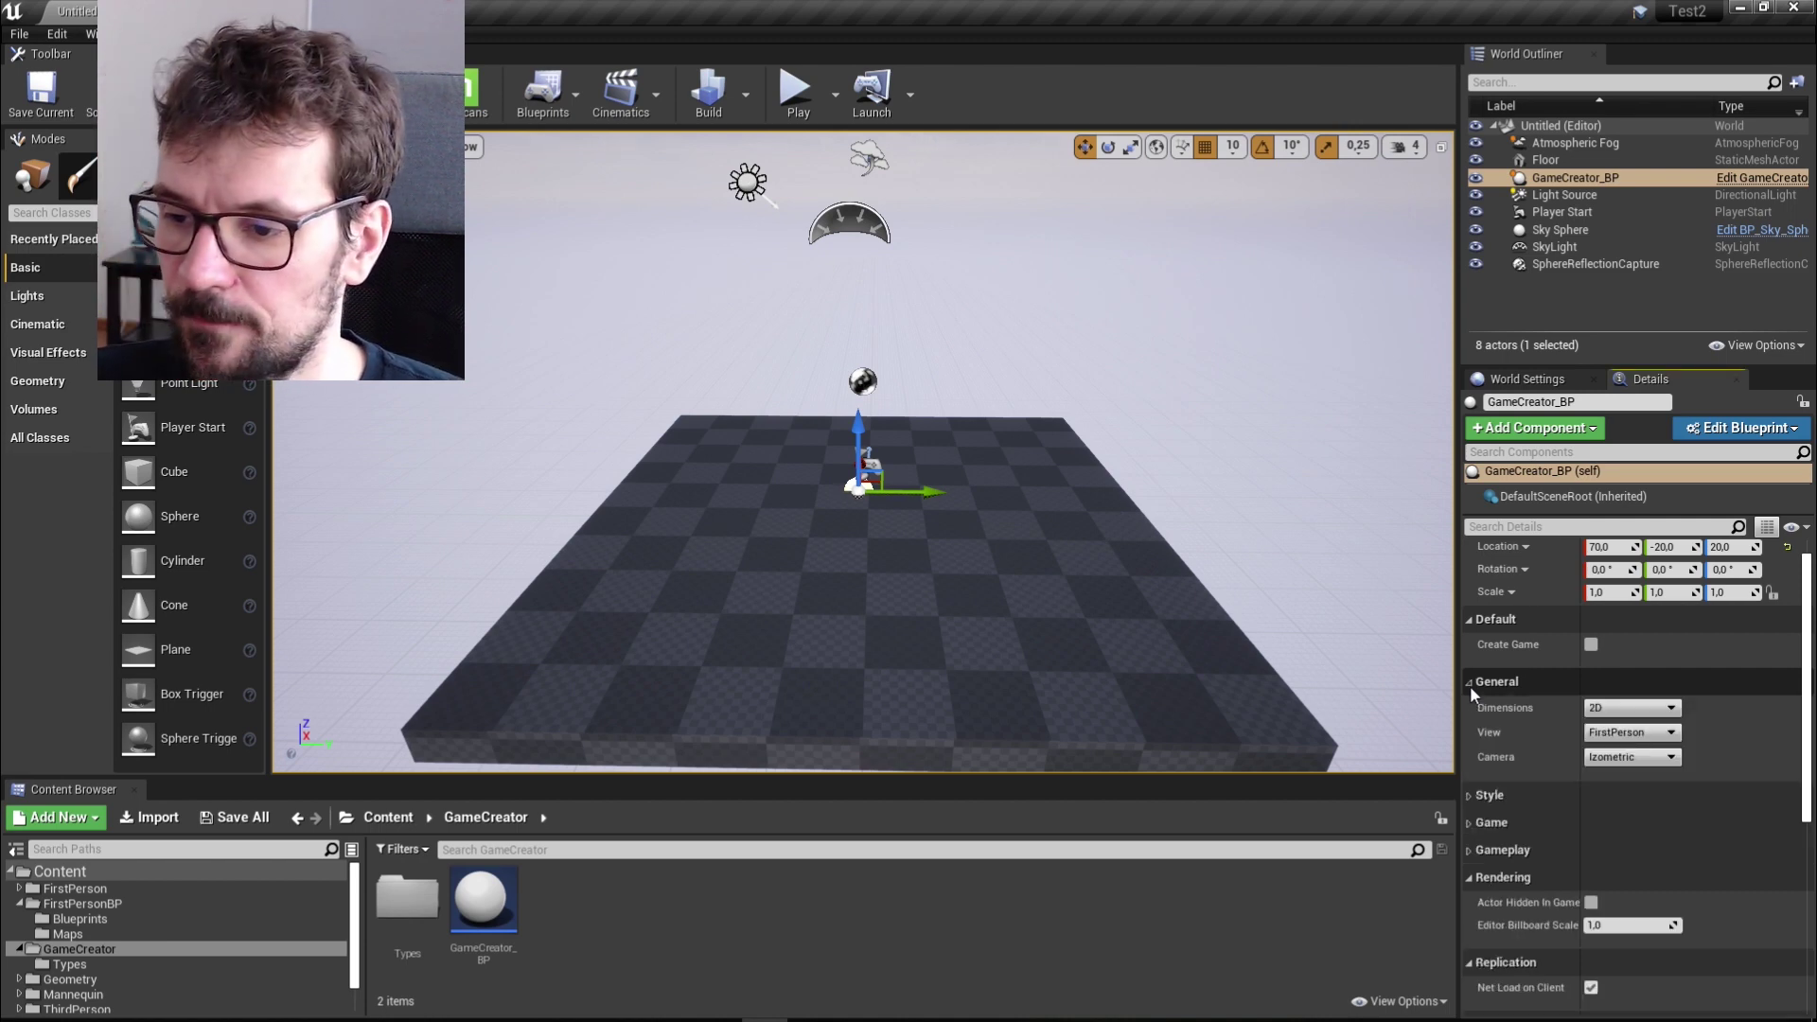
click(1671, 709)
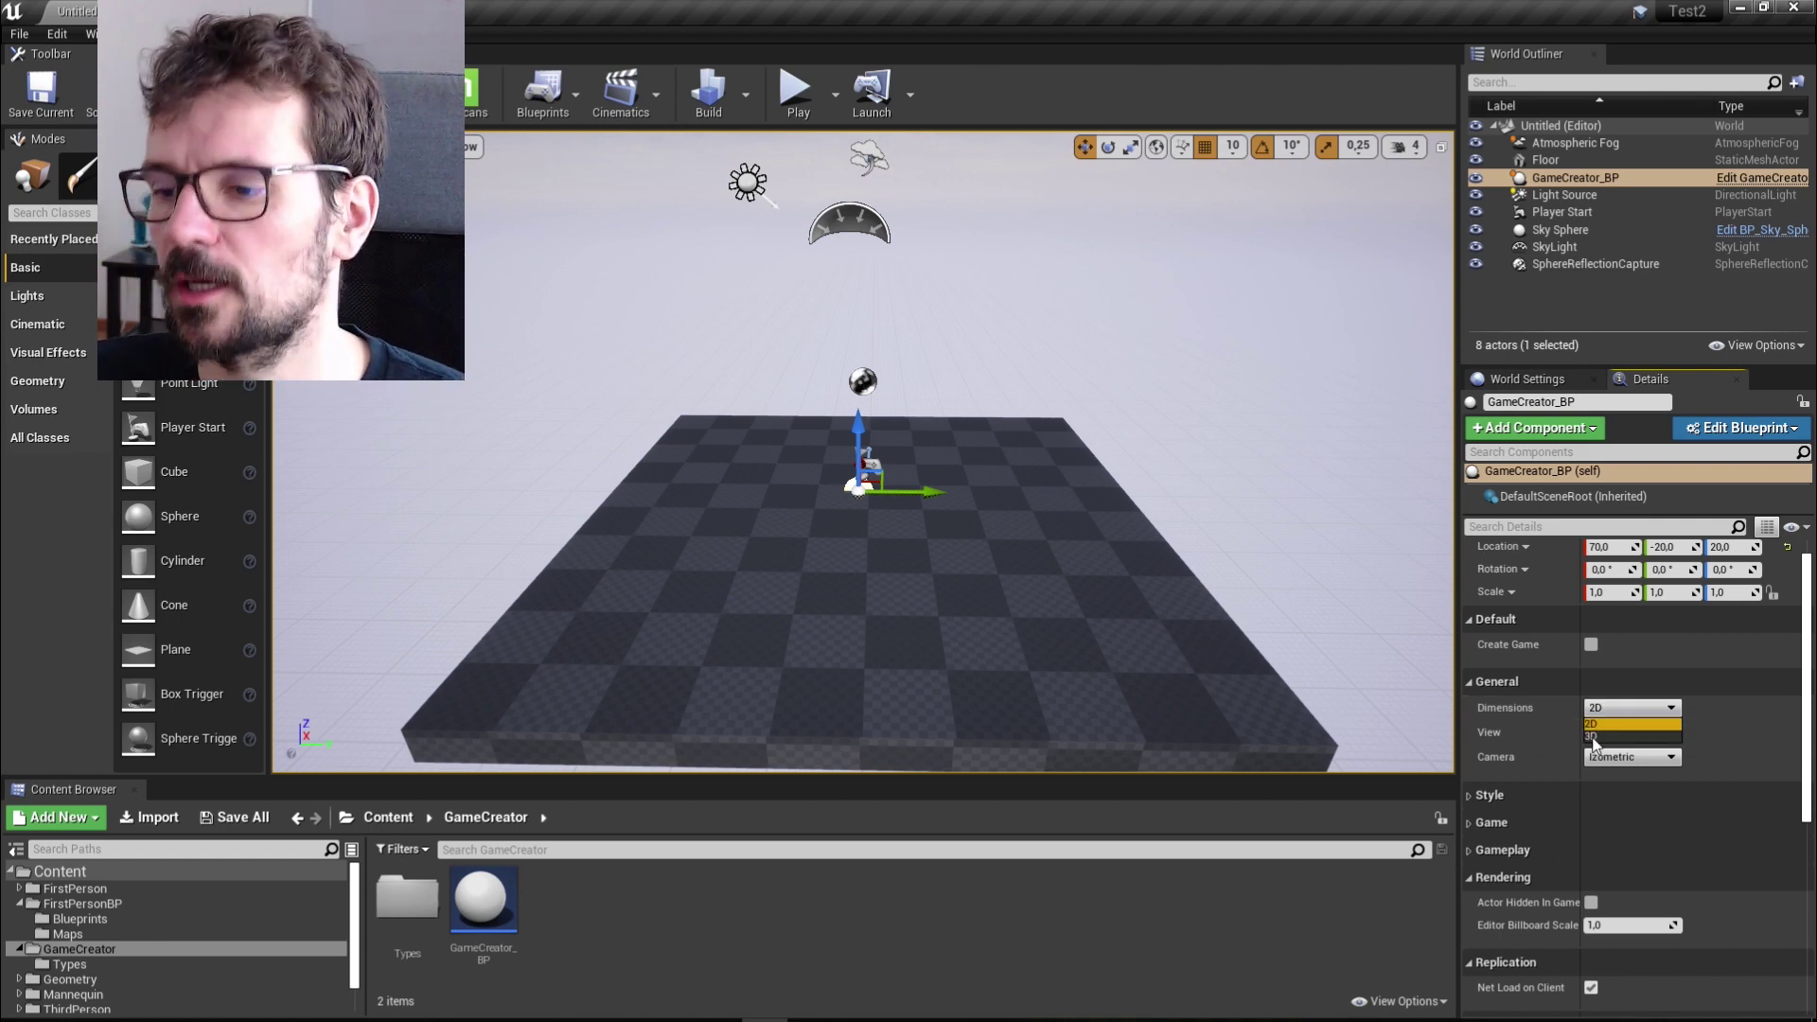
click(1629, 736)
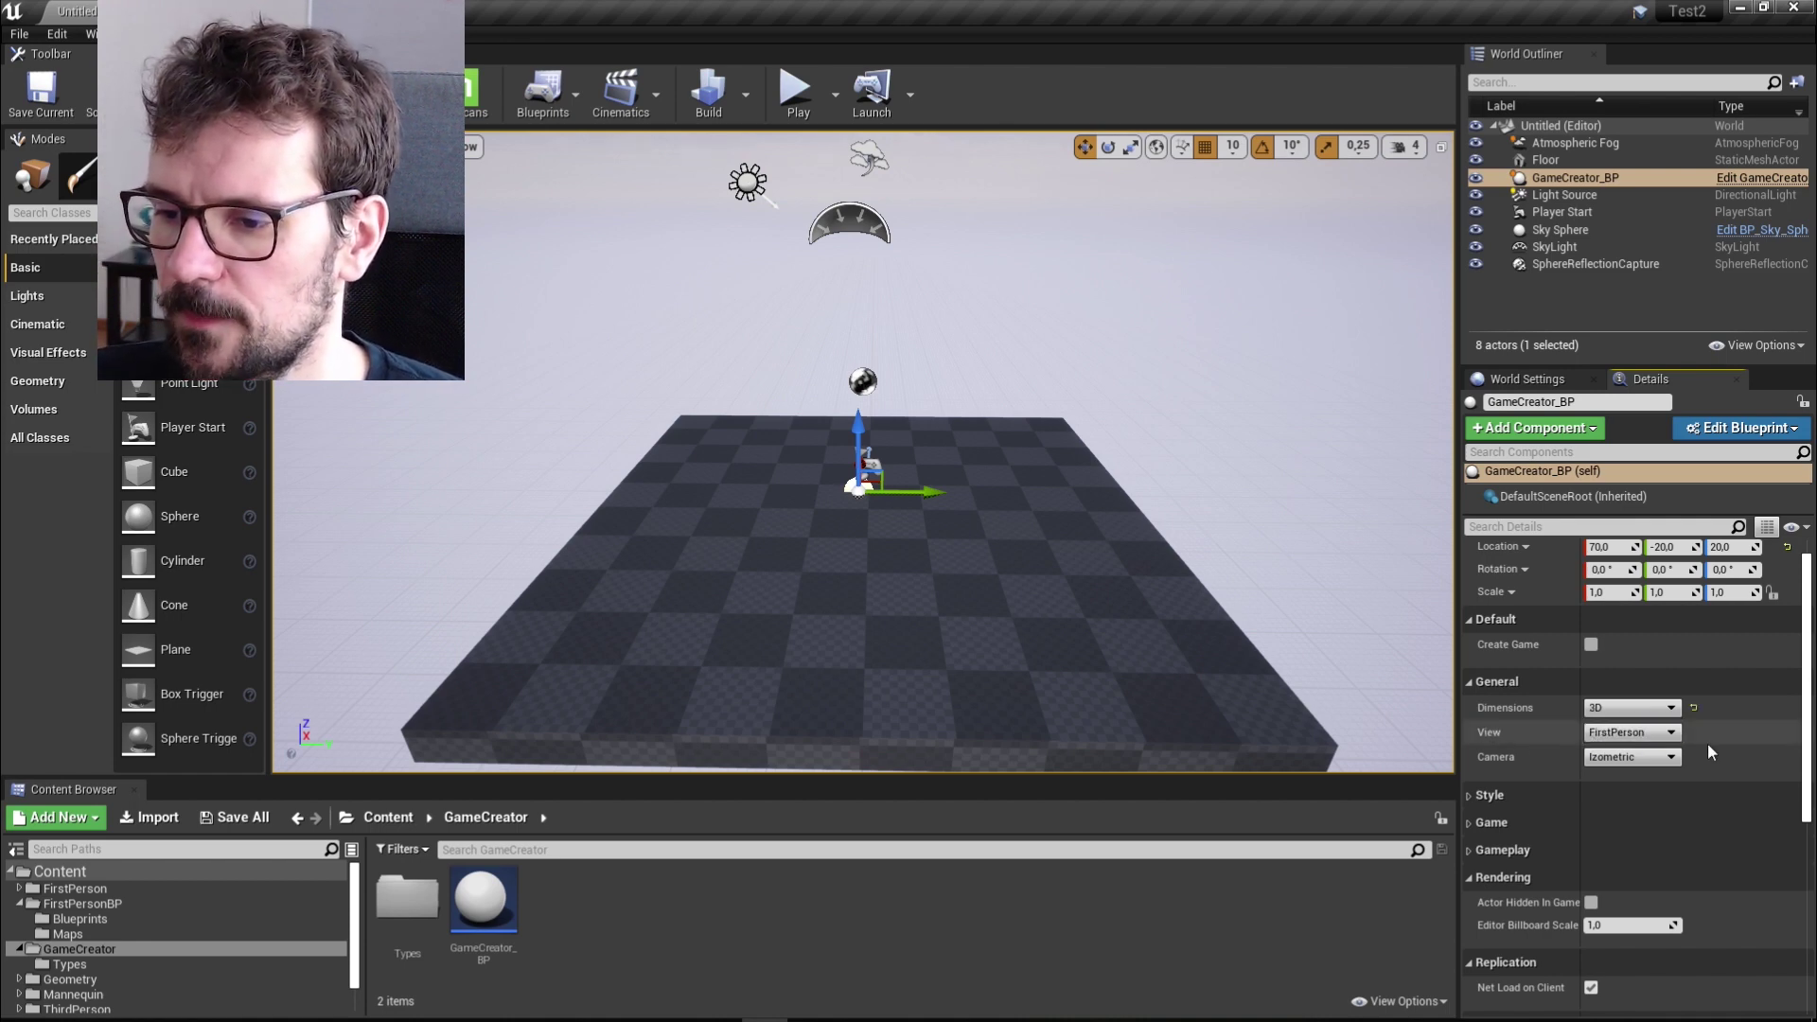
click(1671, 734)
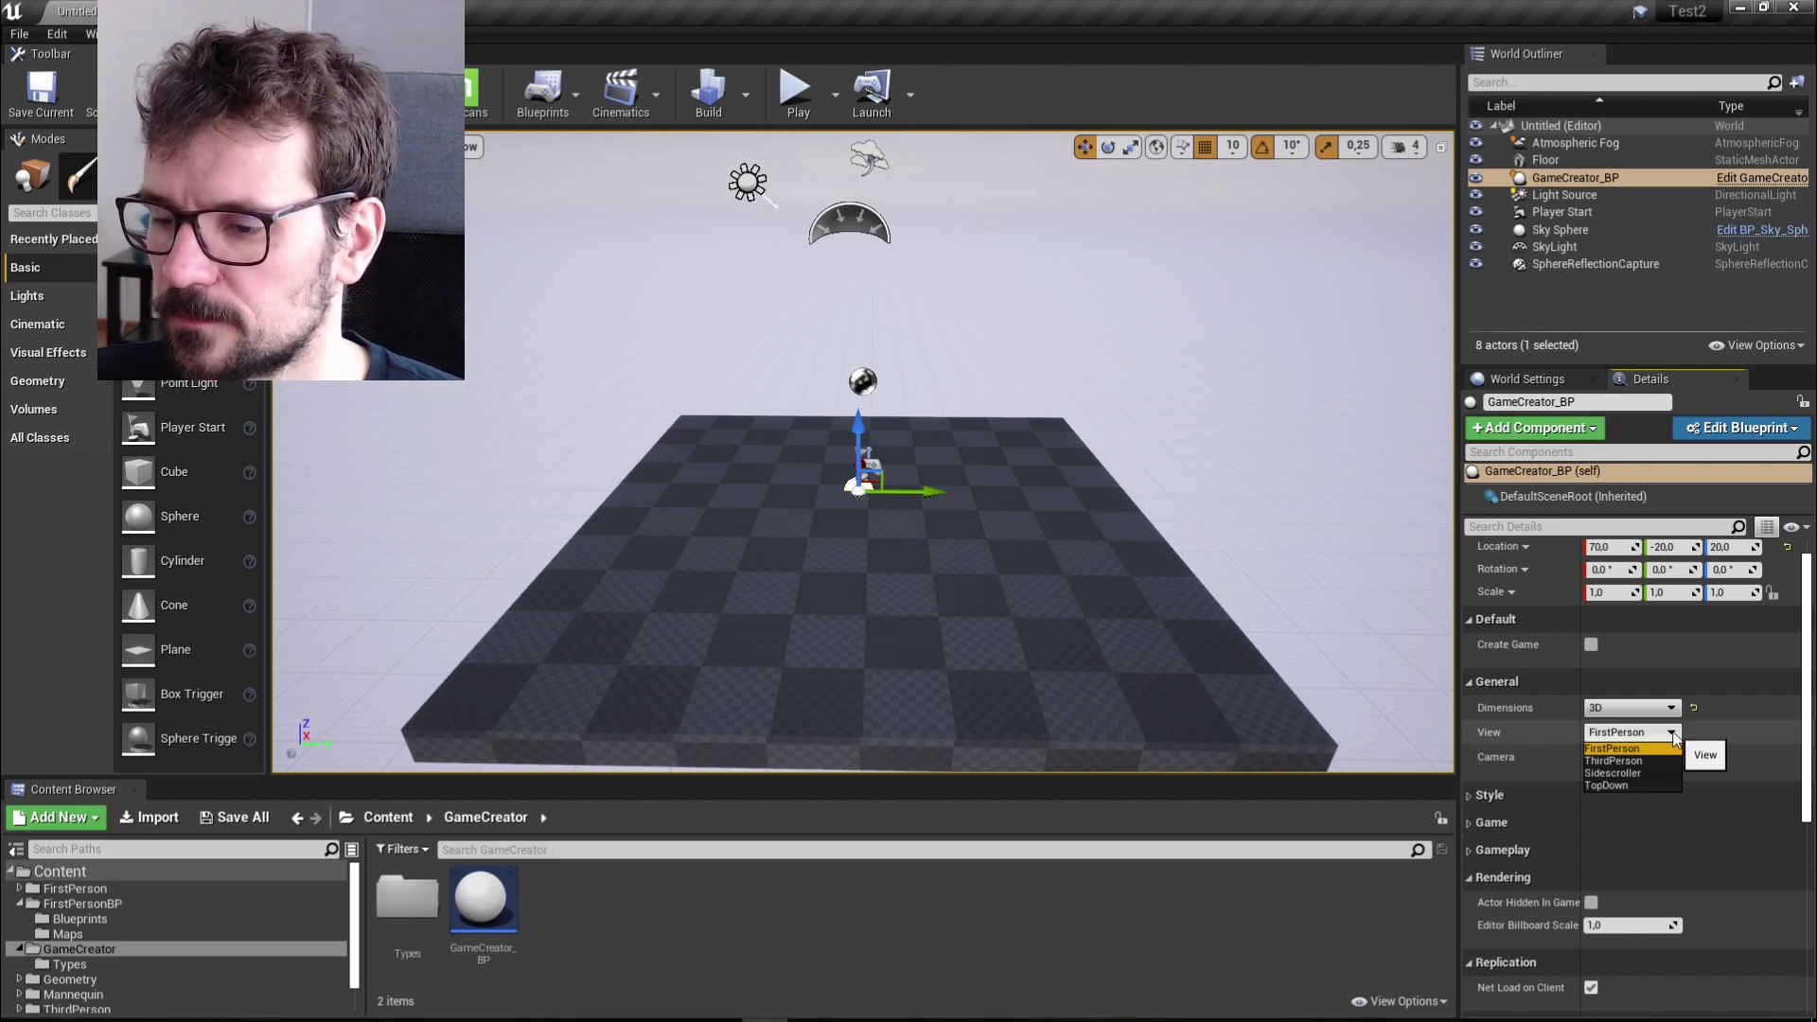
click(1620, 749)
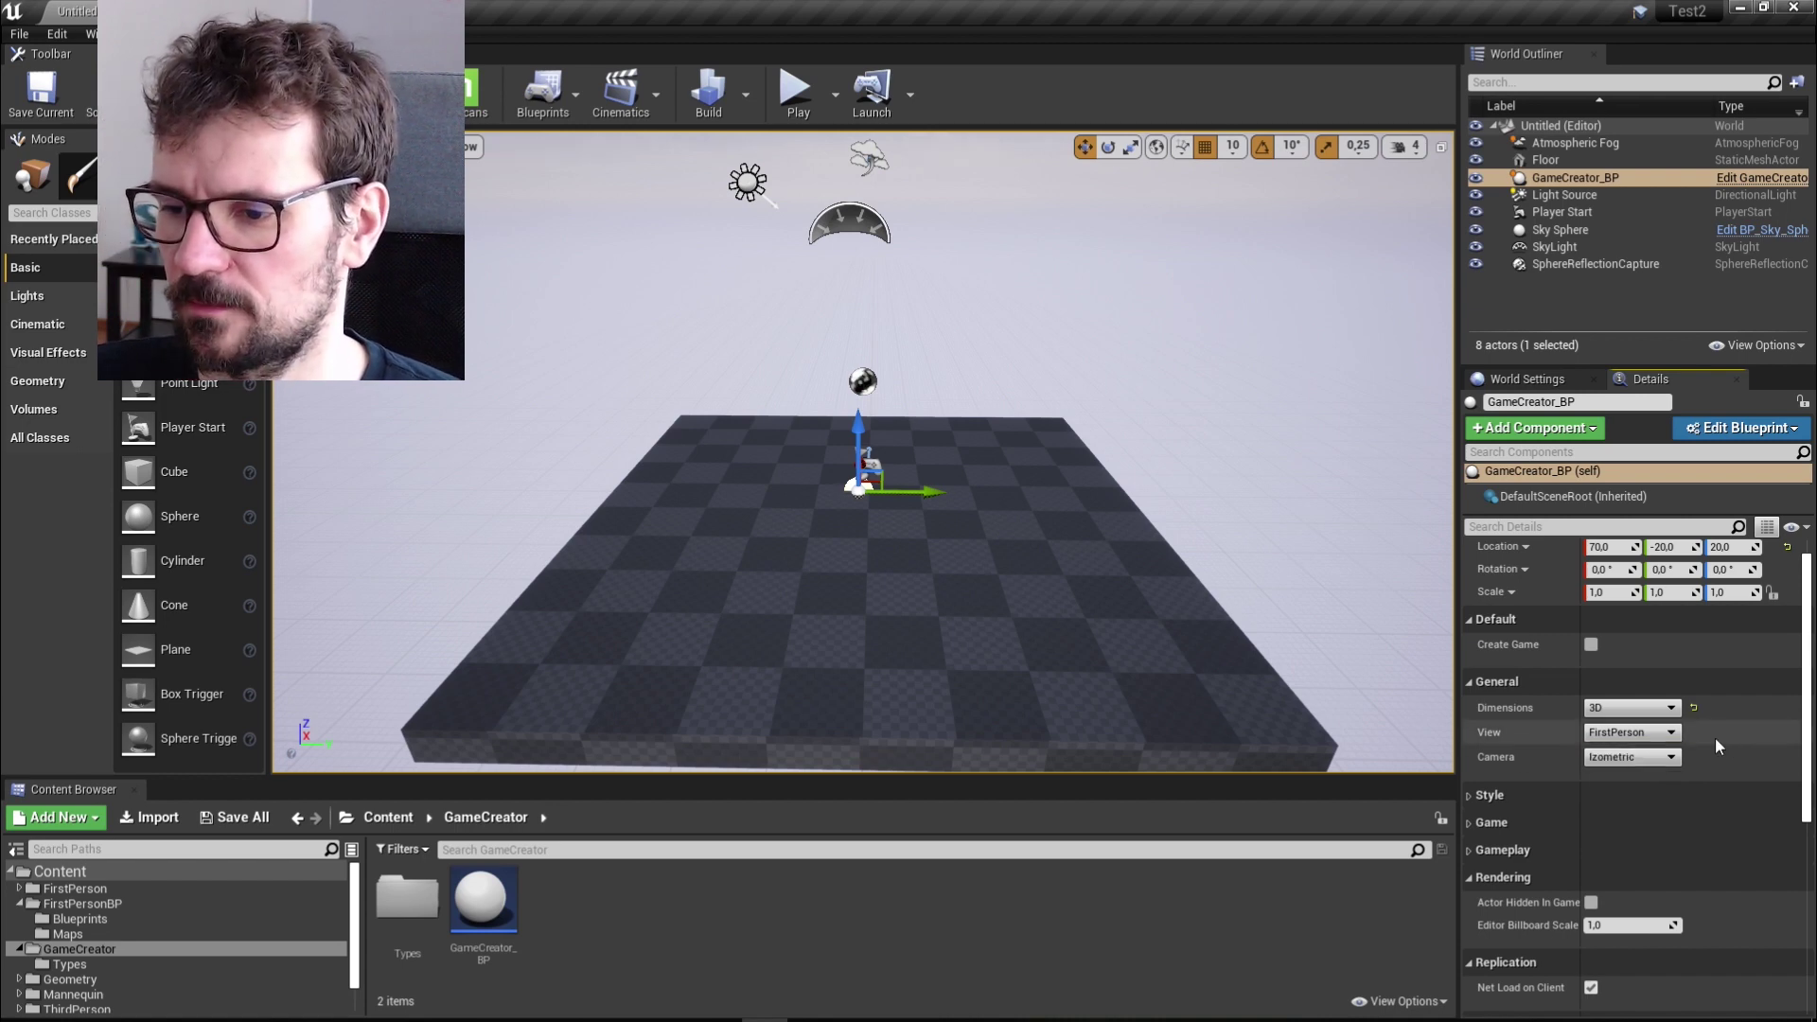
Switch the camera from Izometric to Perspective and expand the Style category
click(1671, 757)
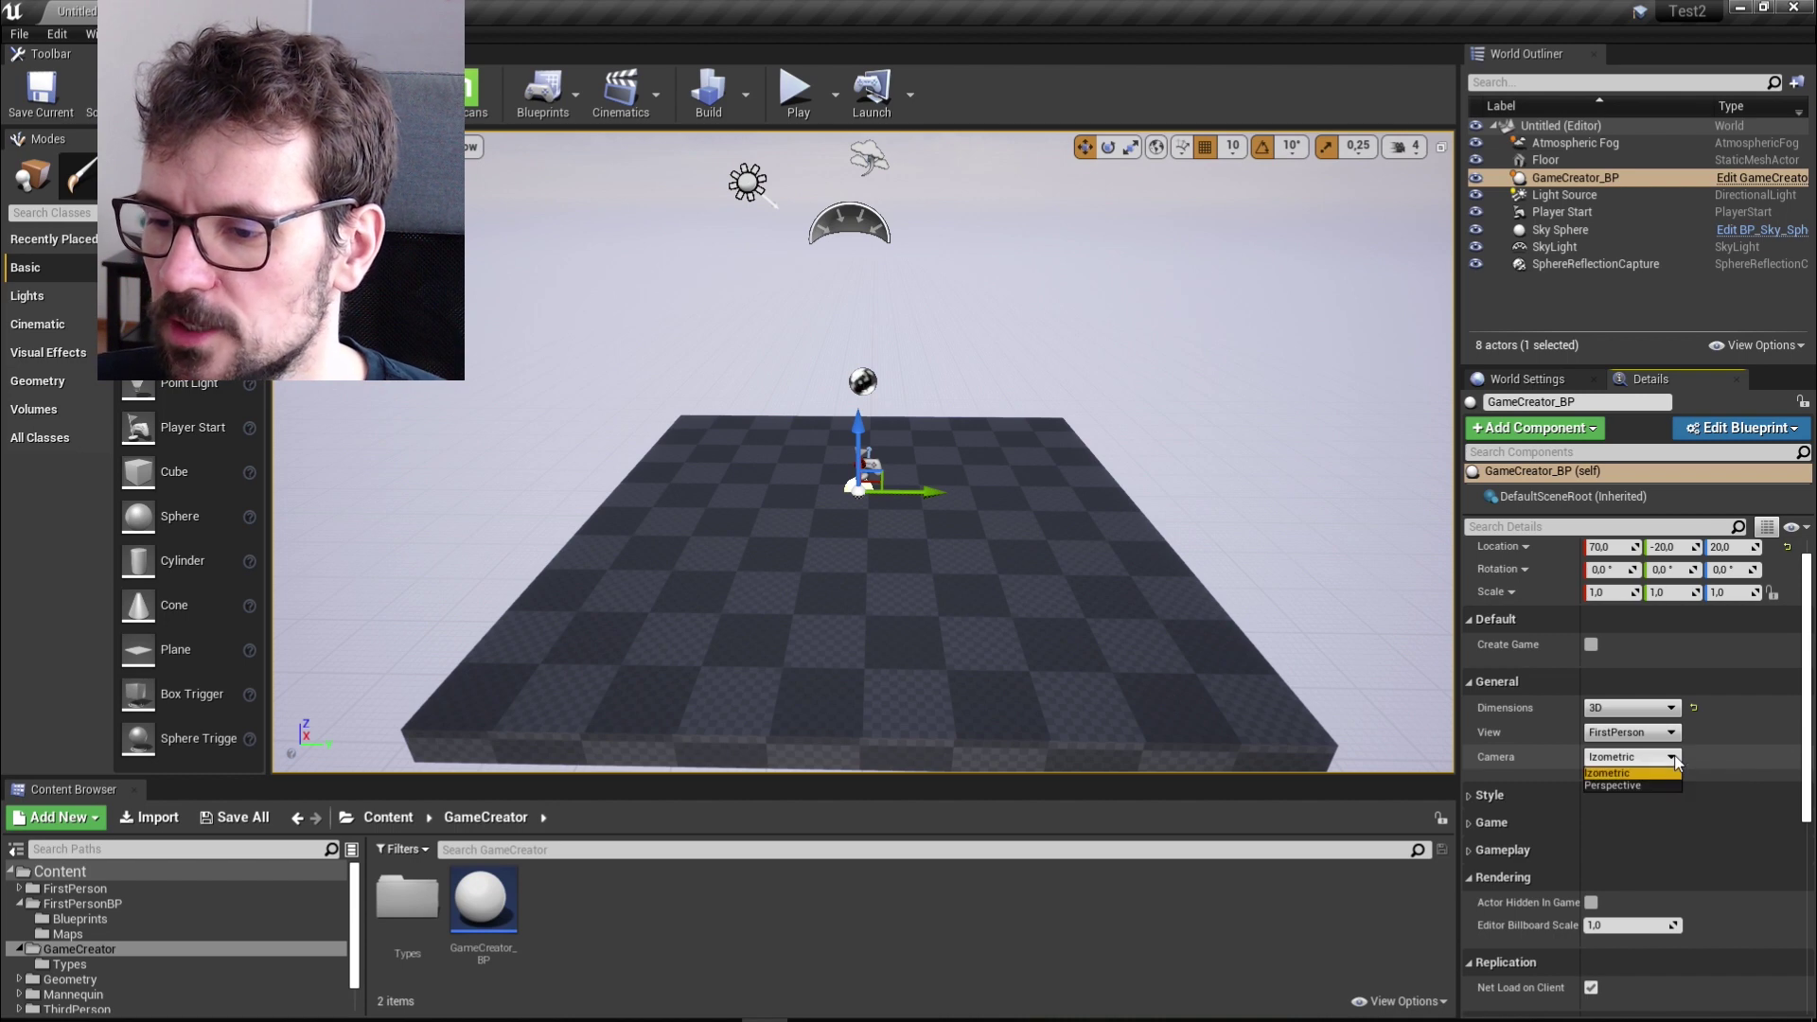
click(1669, 773)
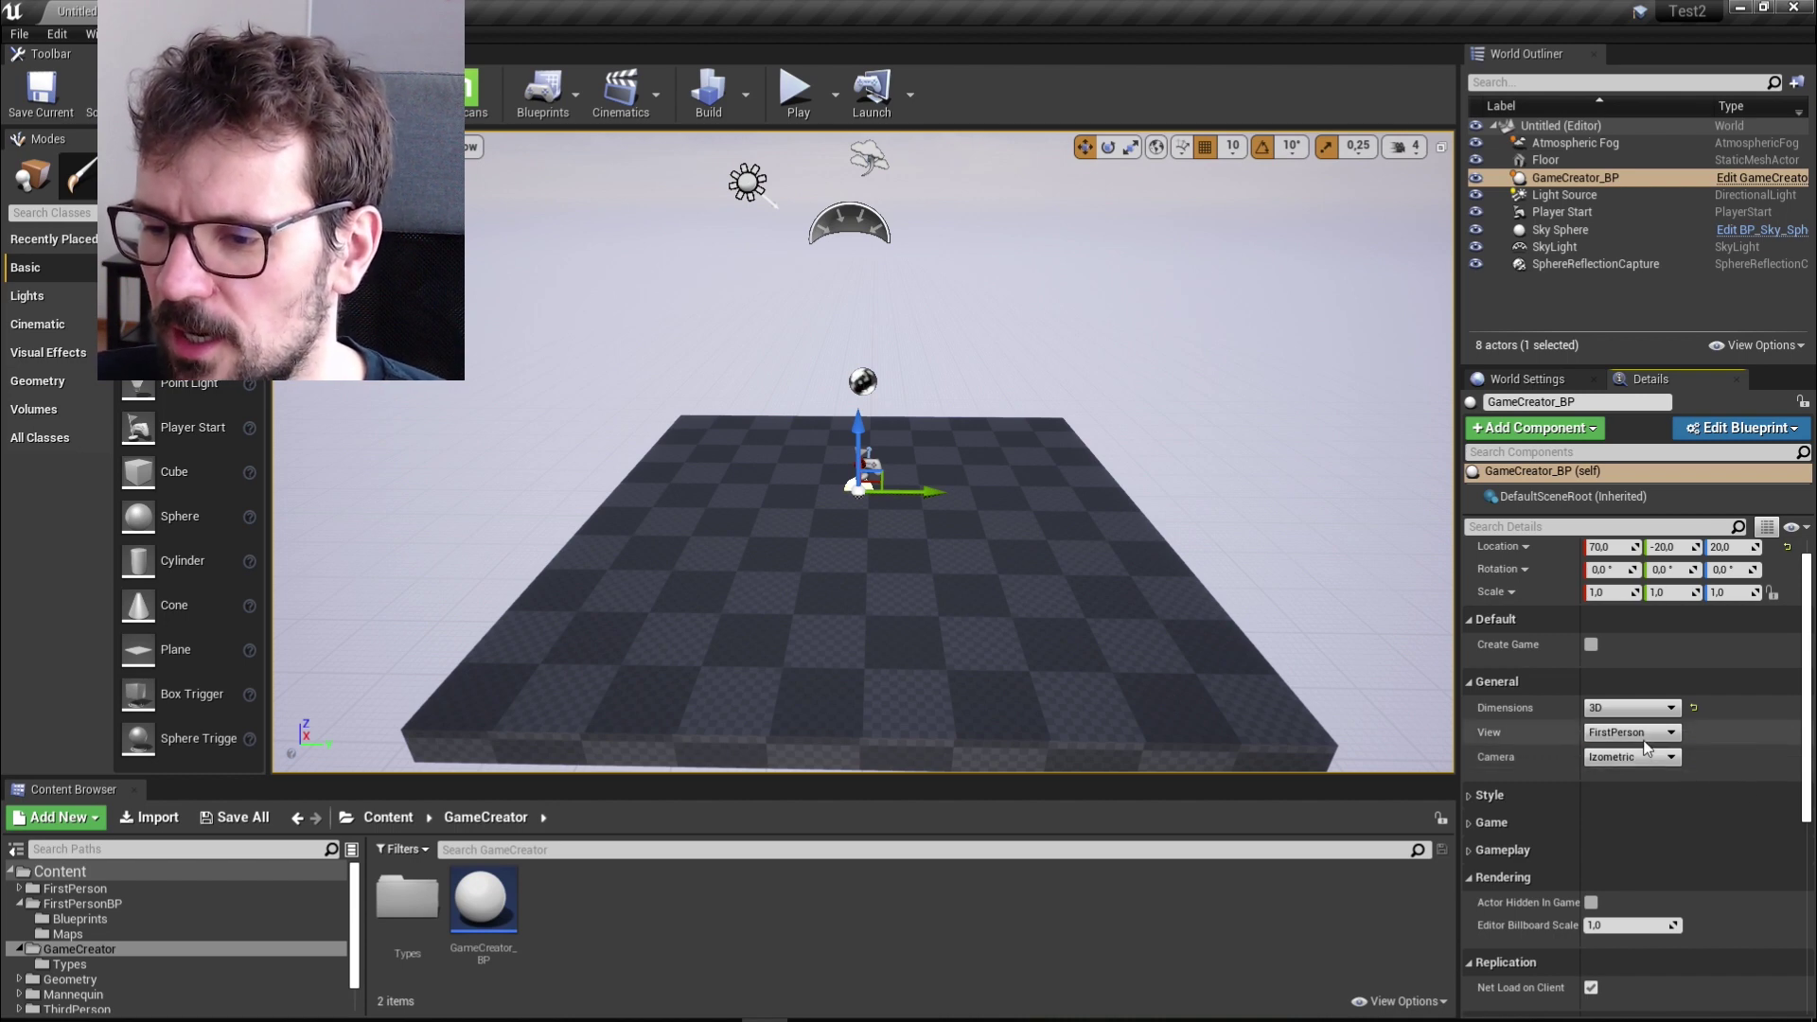
click(1666, 734)
click(1658, 746)
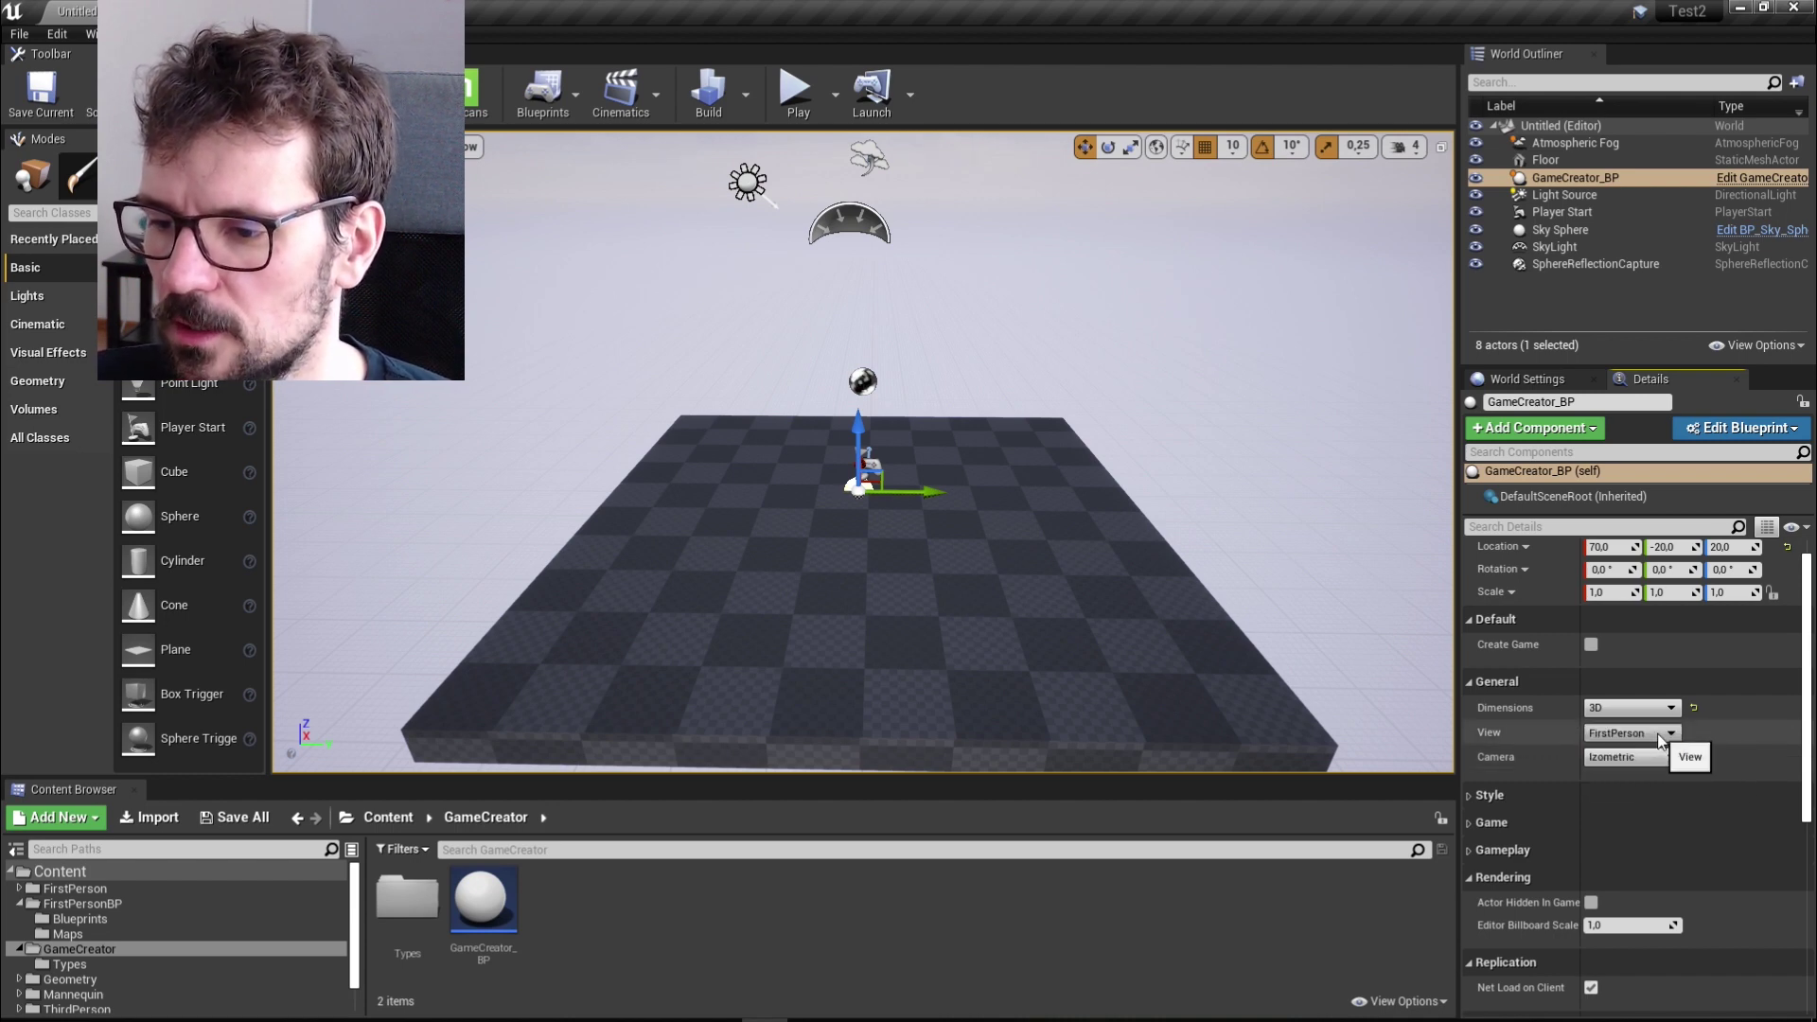
click(1638, 757)
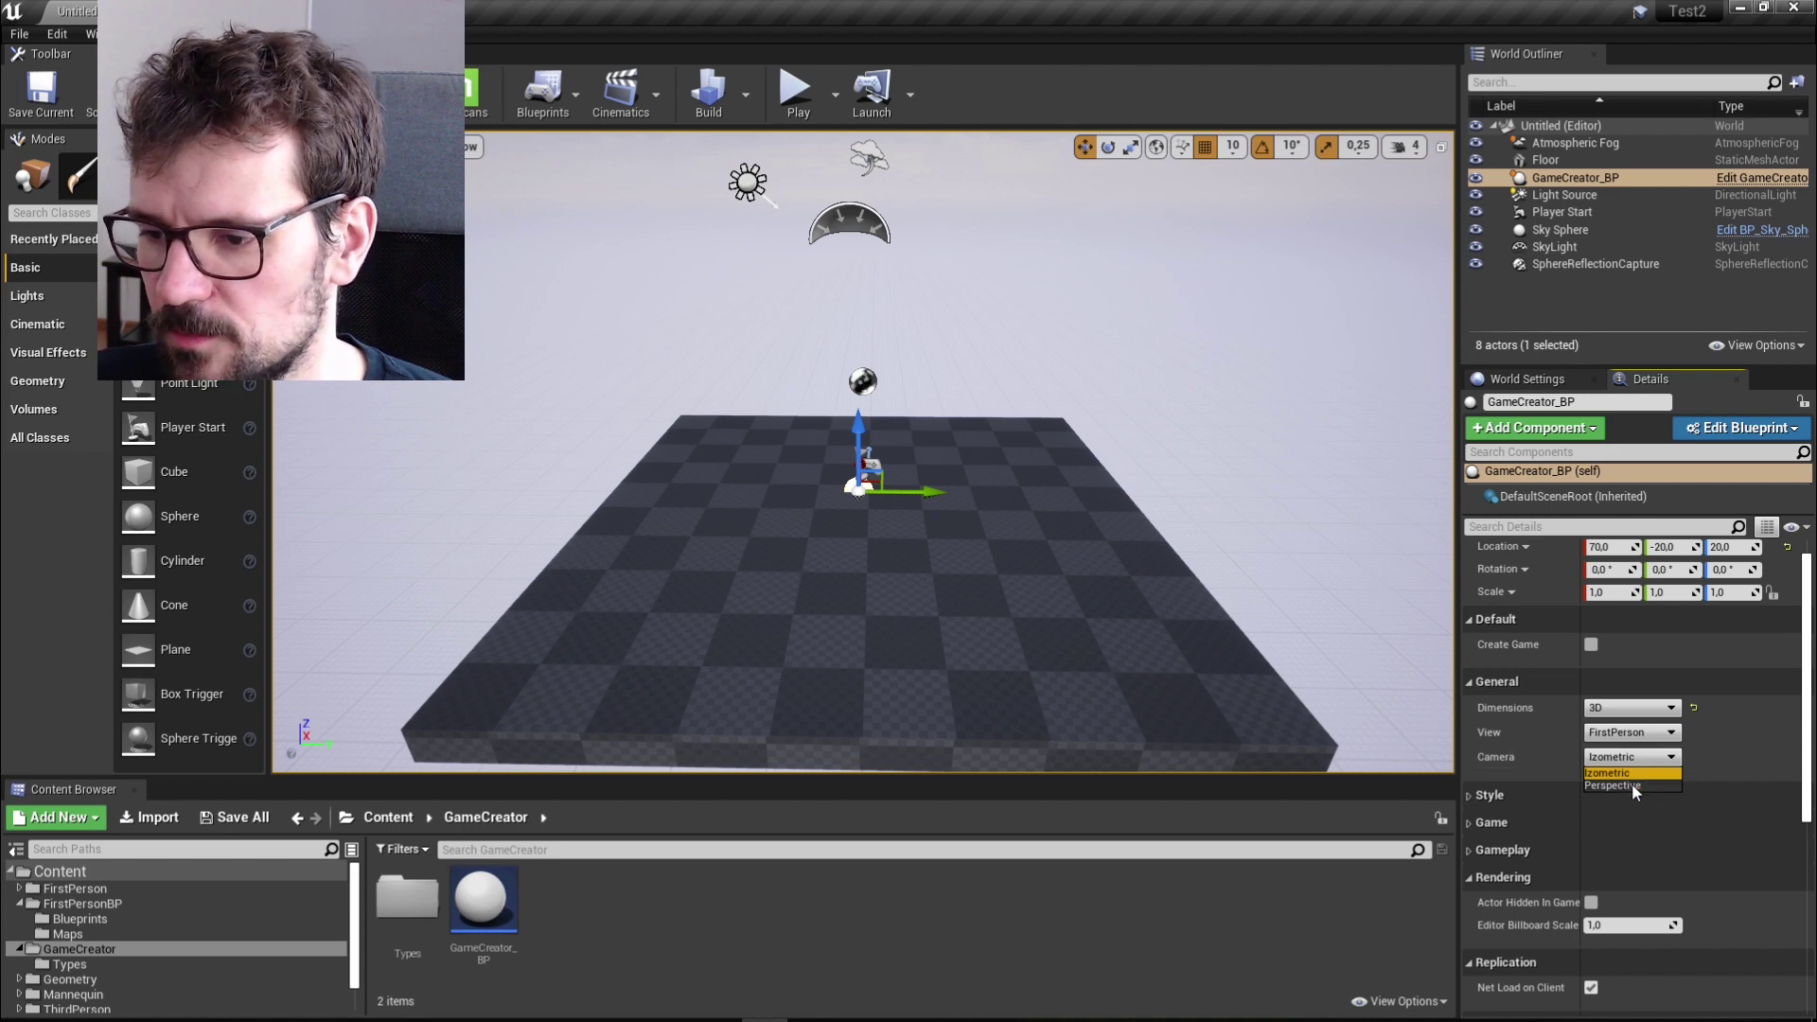
click(1631, 783)
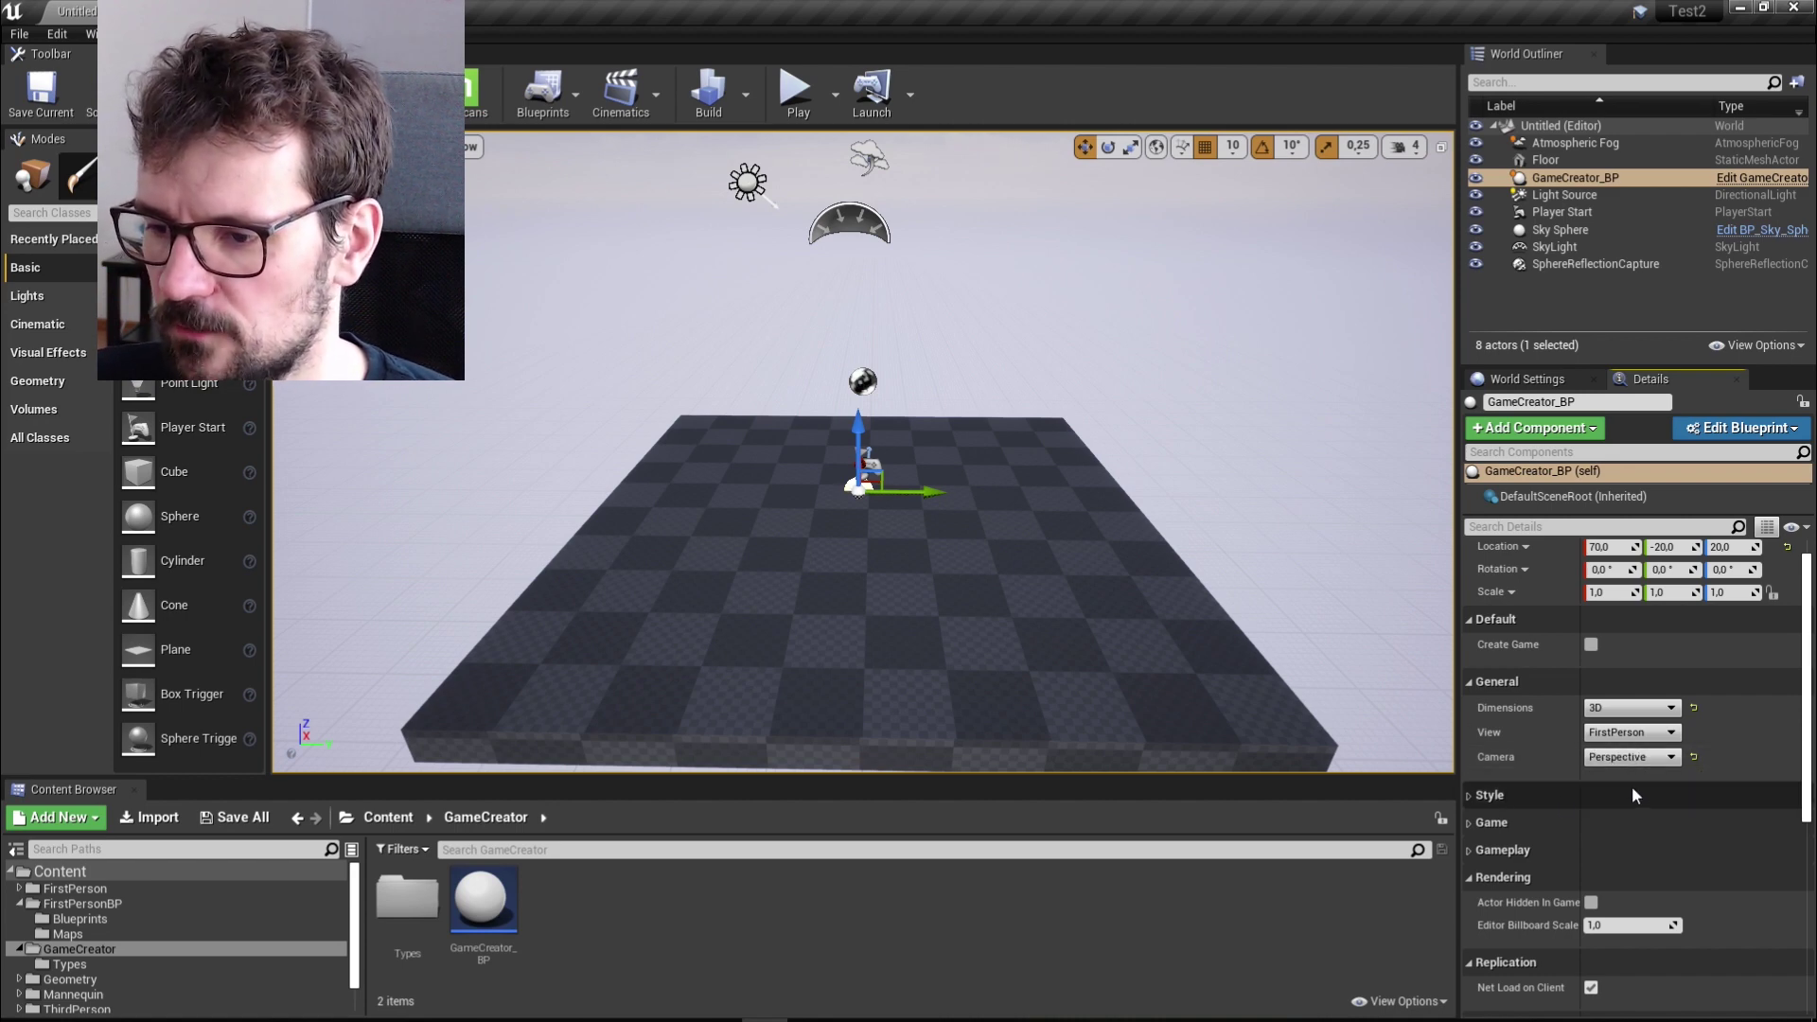
click(1470, 798)
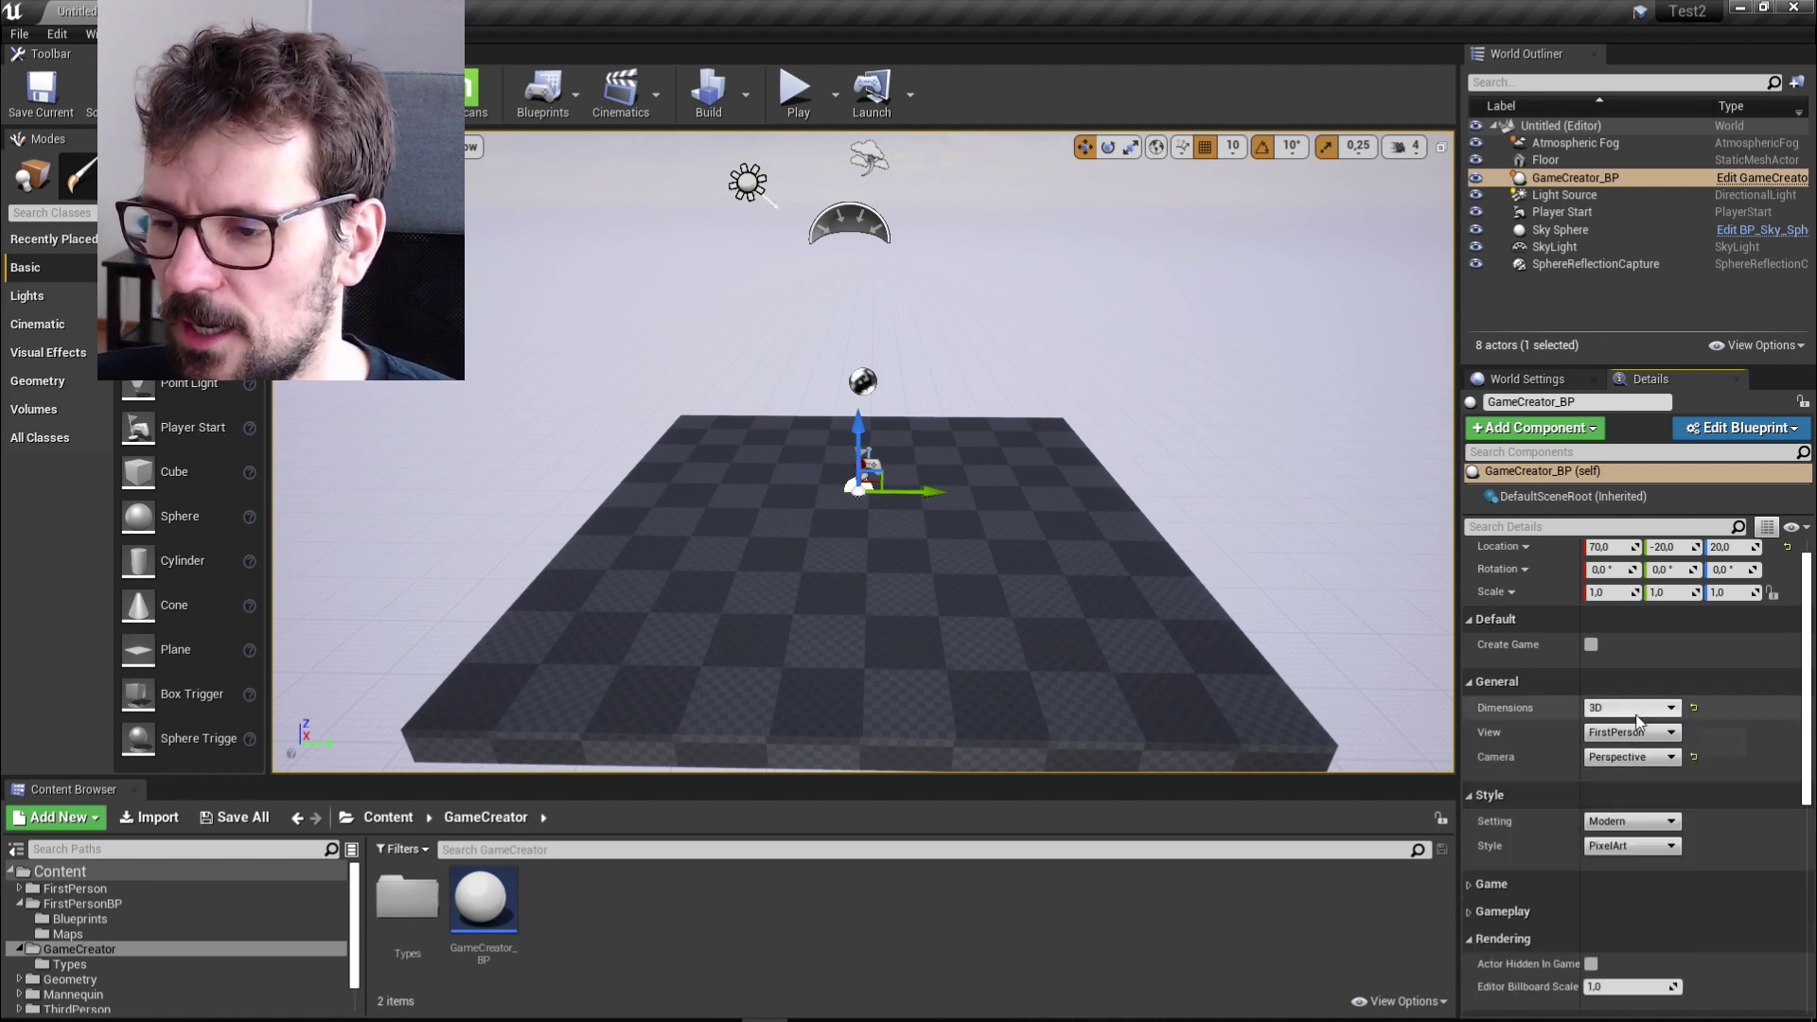
scroll(1635, 713, down, 1)
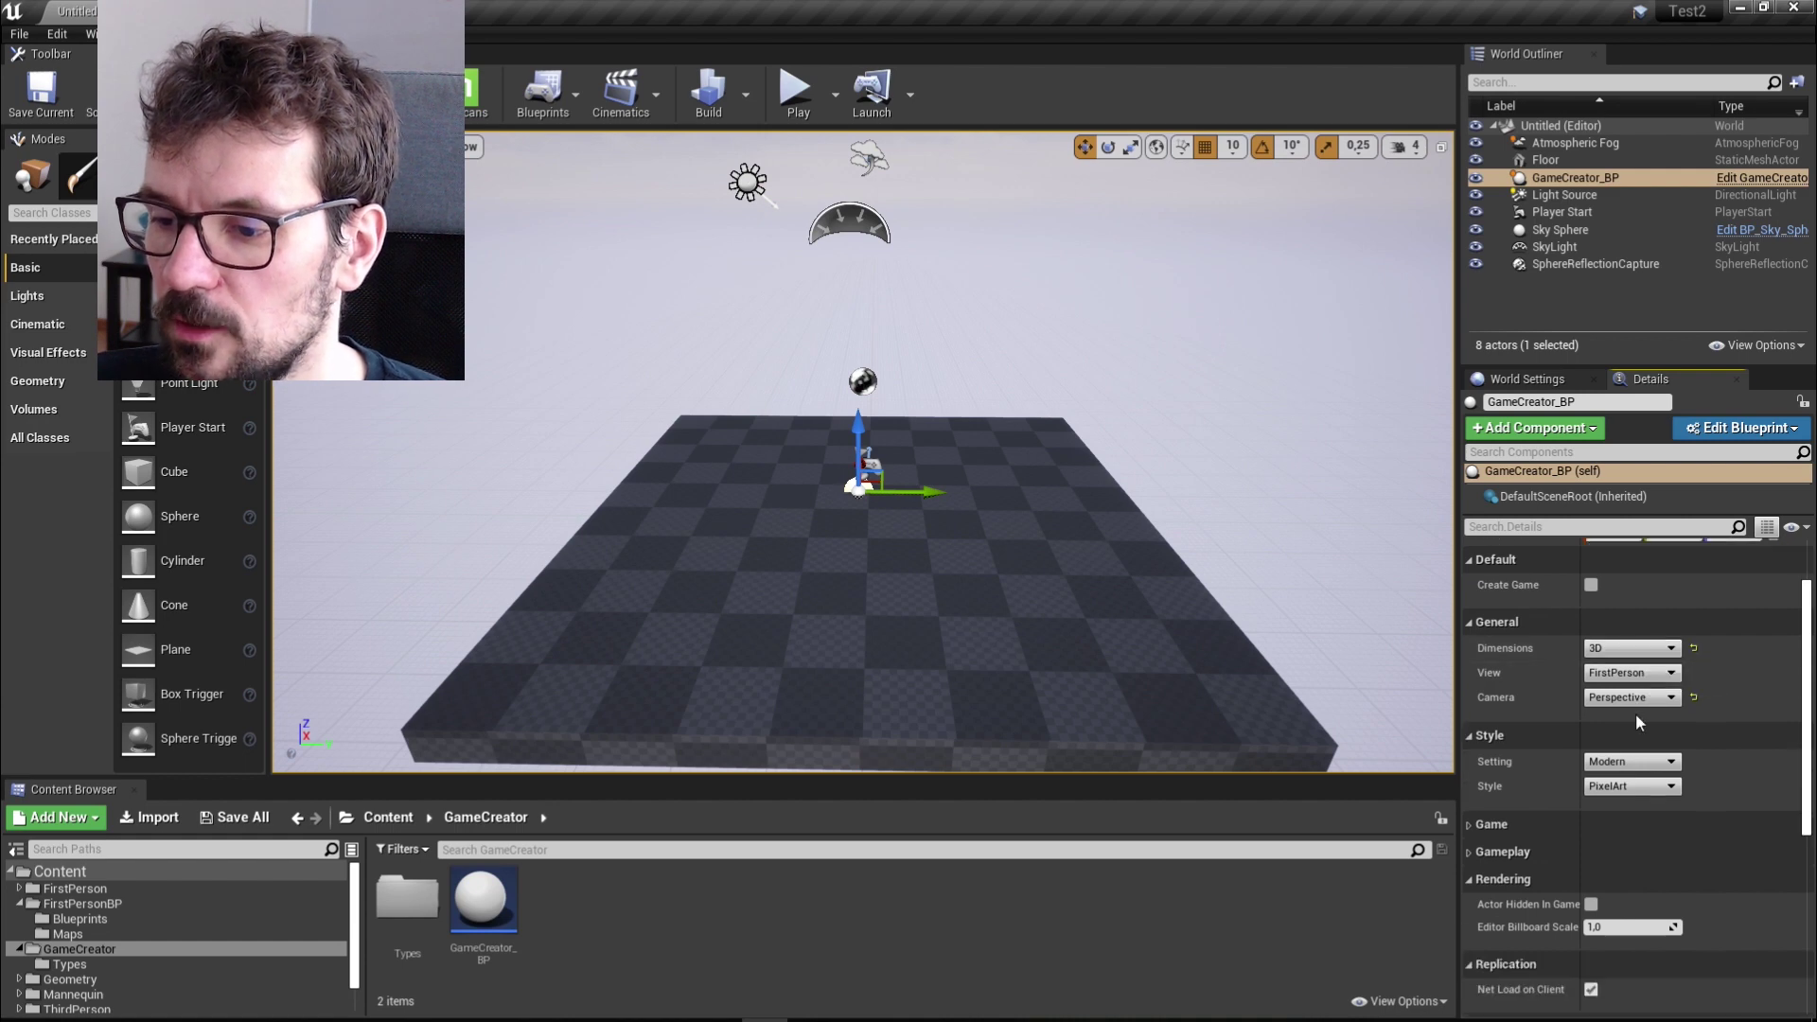
Set the game setting to SciFi and the art style to Artsy instead of Realistic
click(1670, 763)
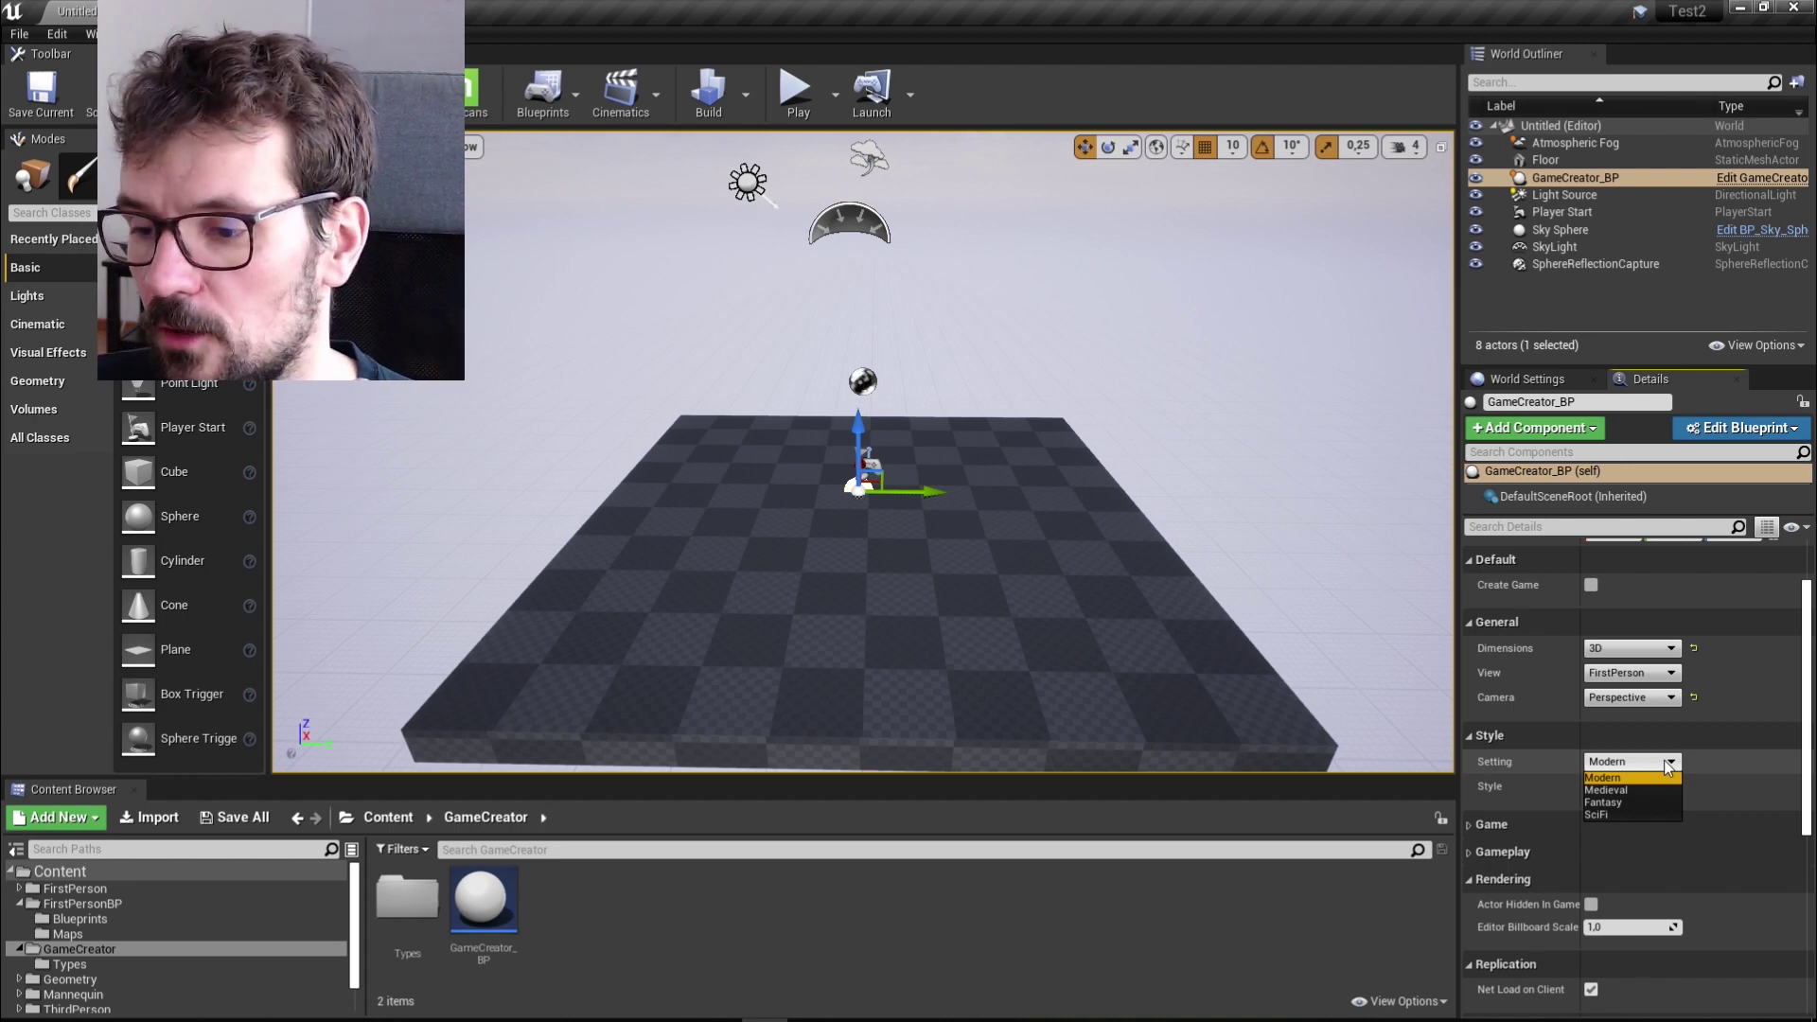
click(1608, 814)
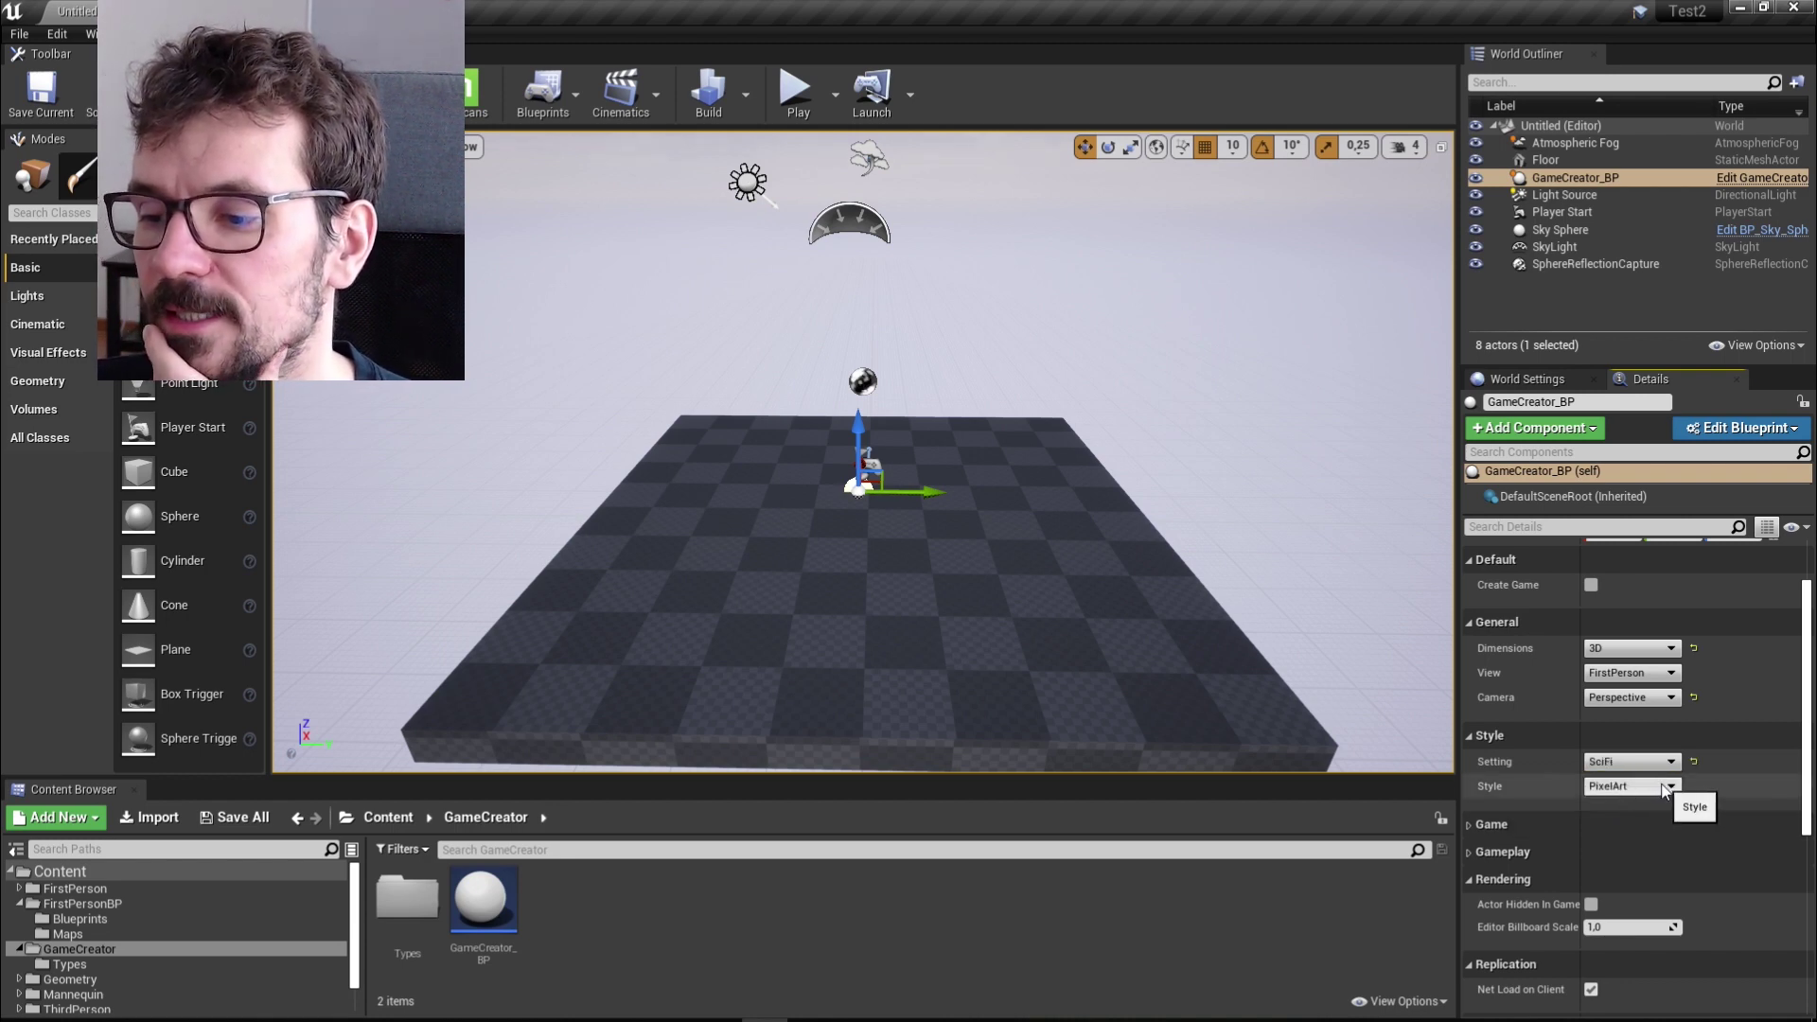
click(1667, 787)
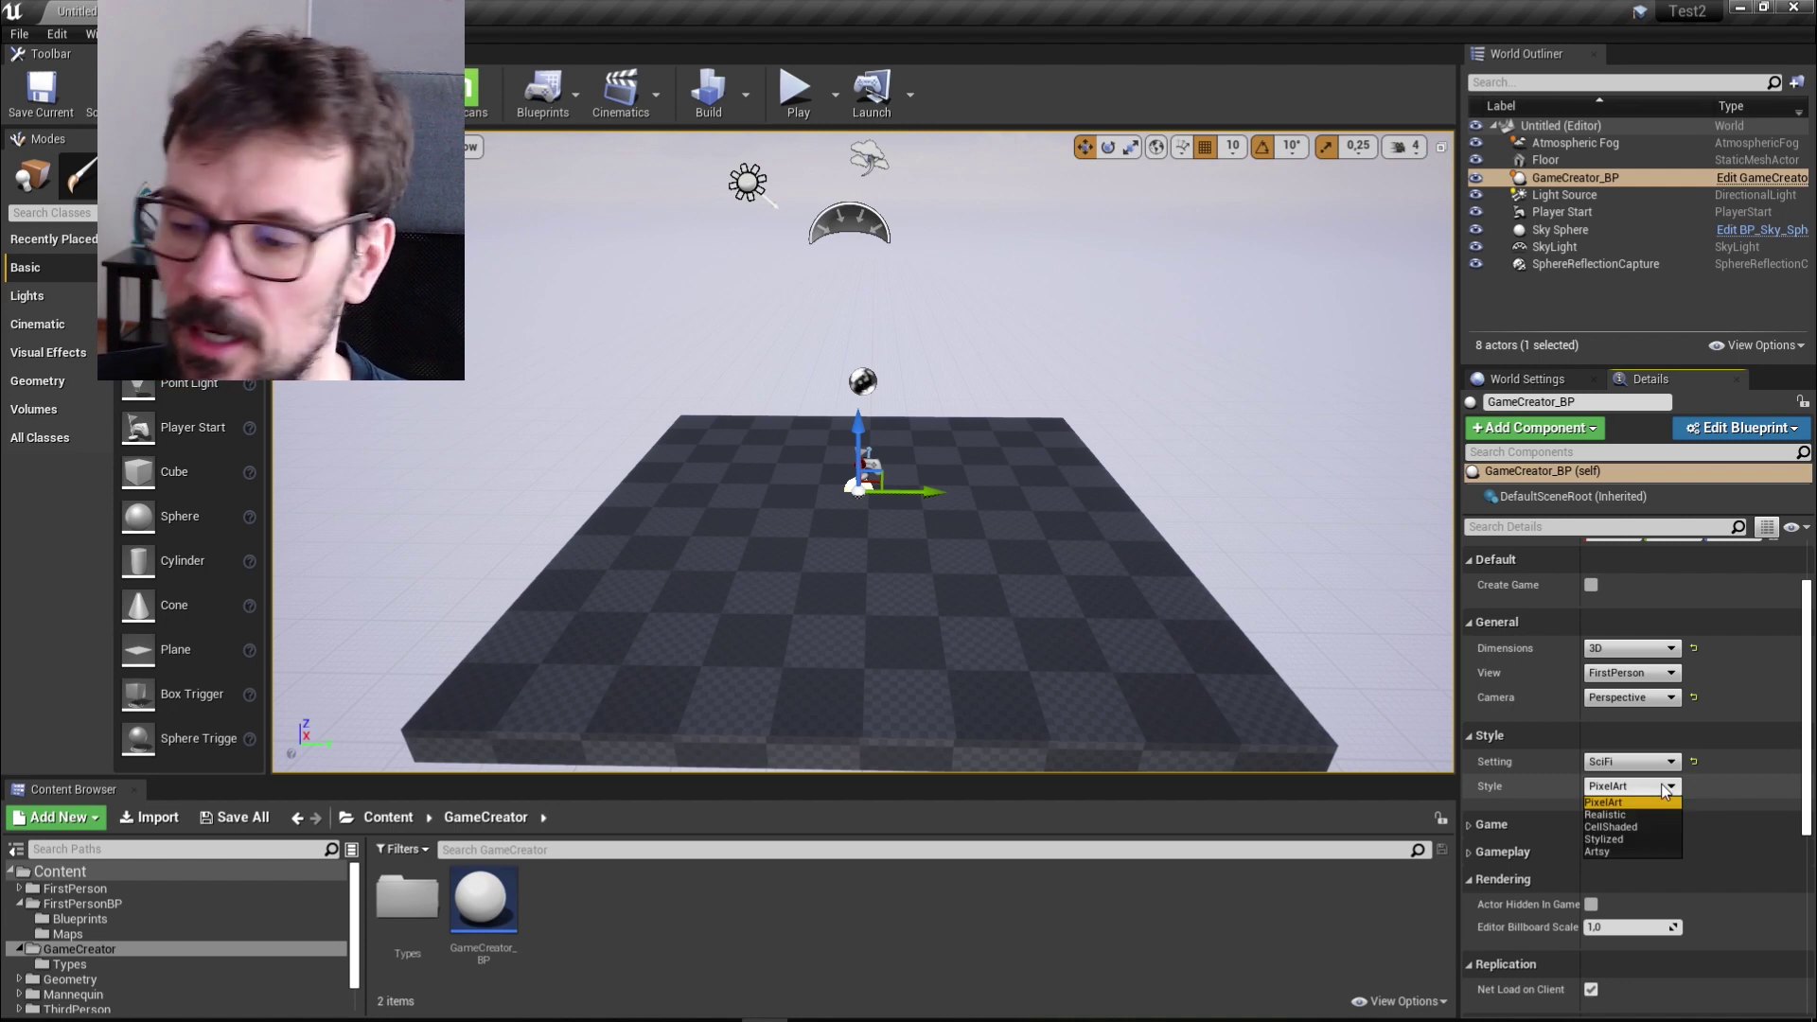
click(1634, 814)
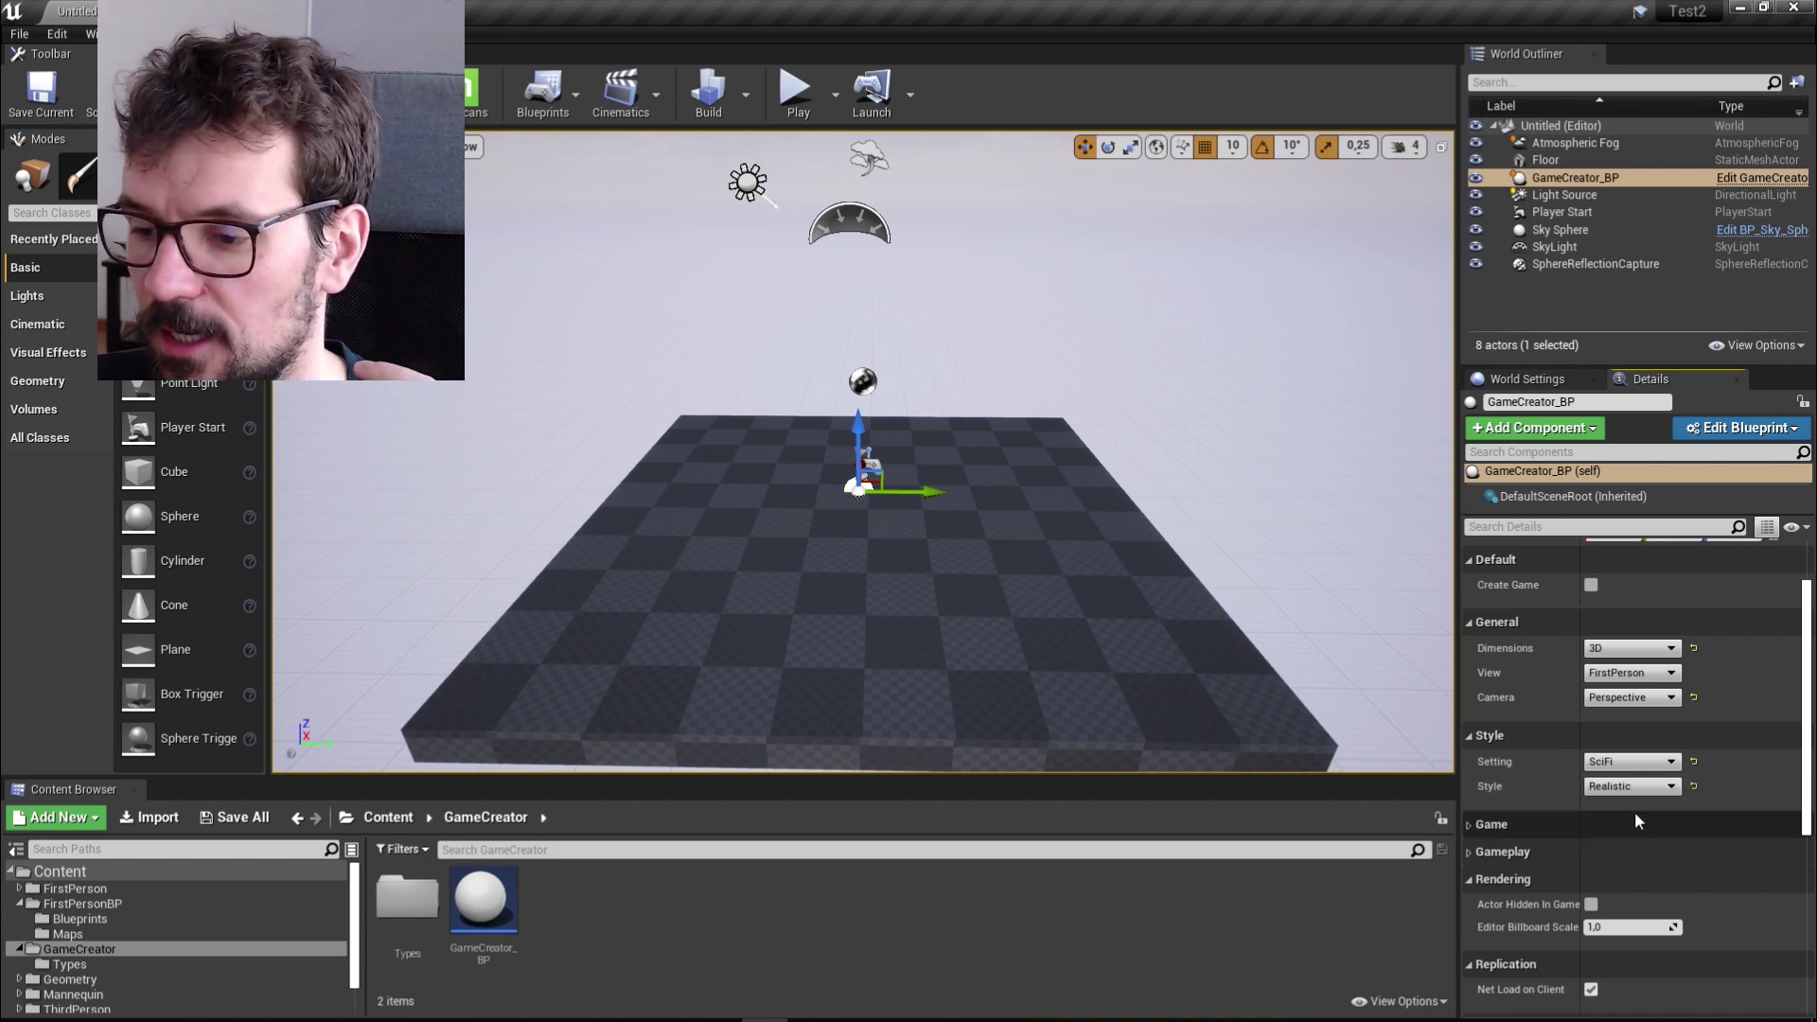
click(1635, 786)
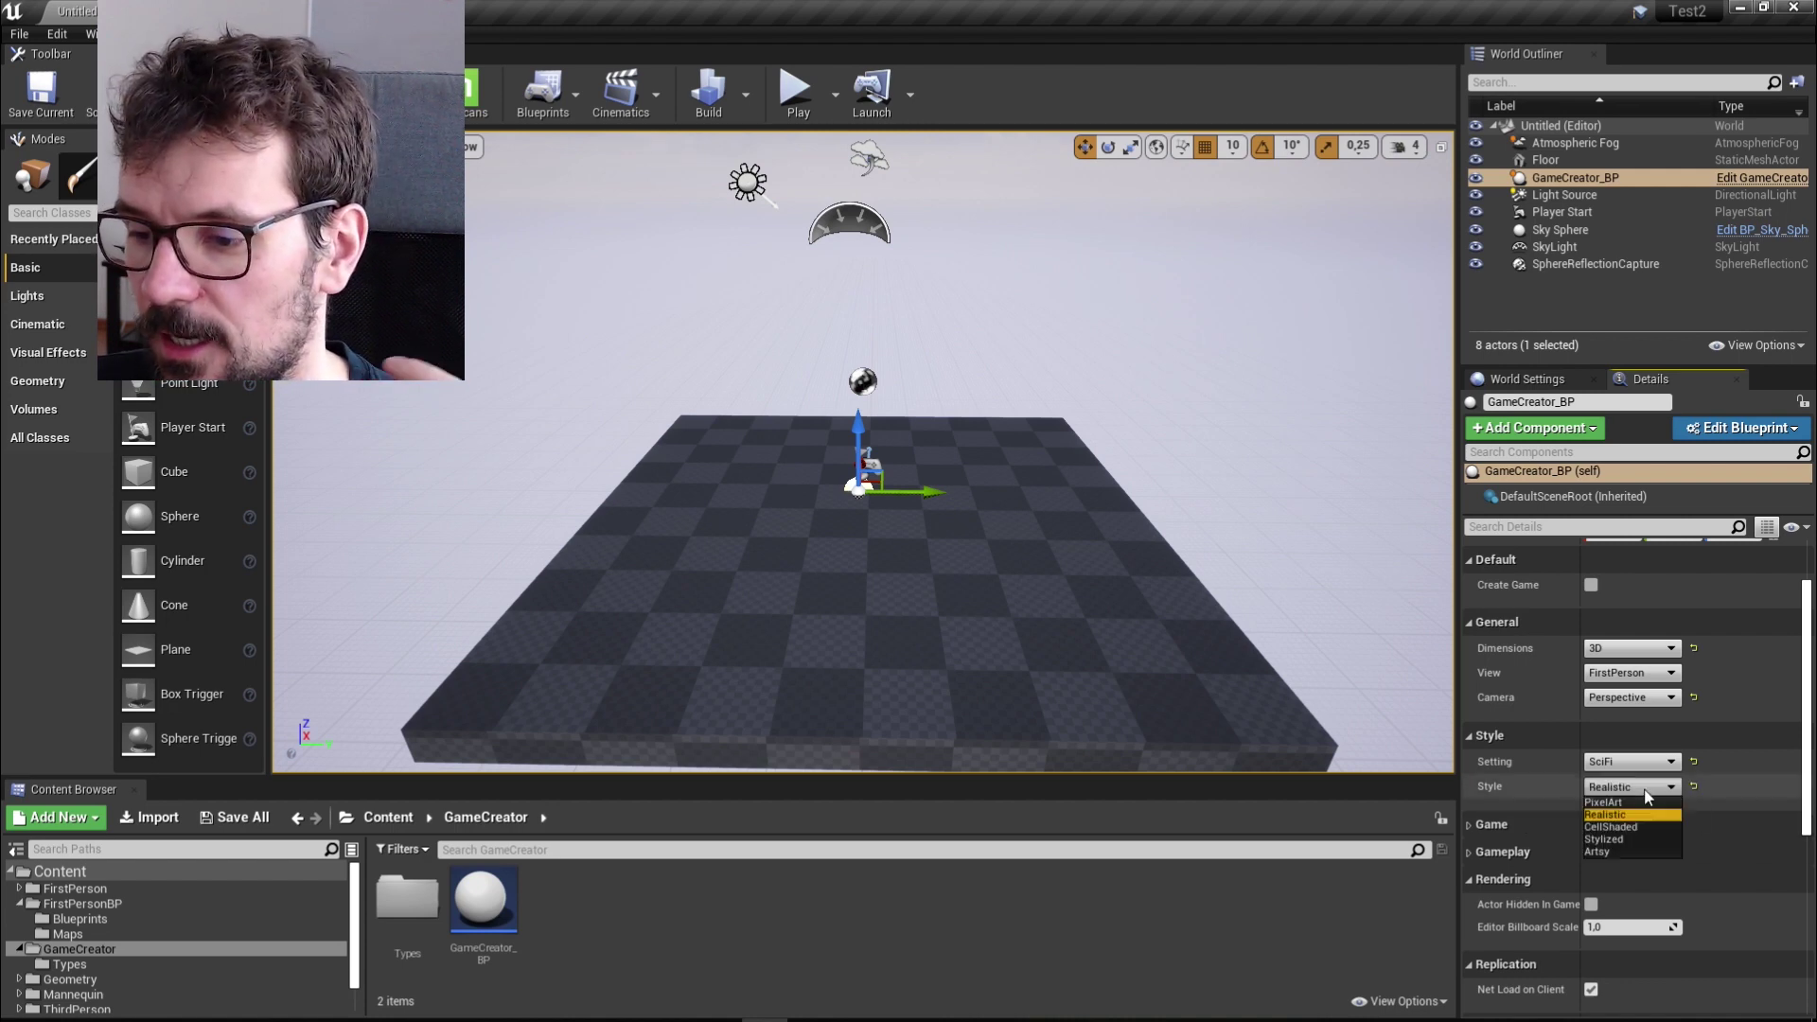
click(1610, 850)
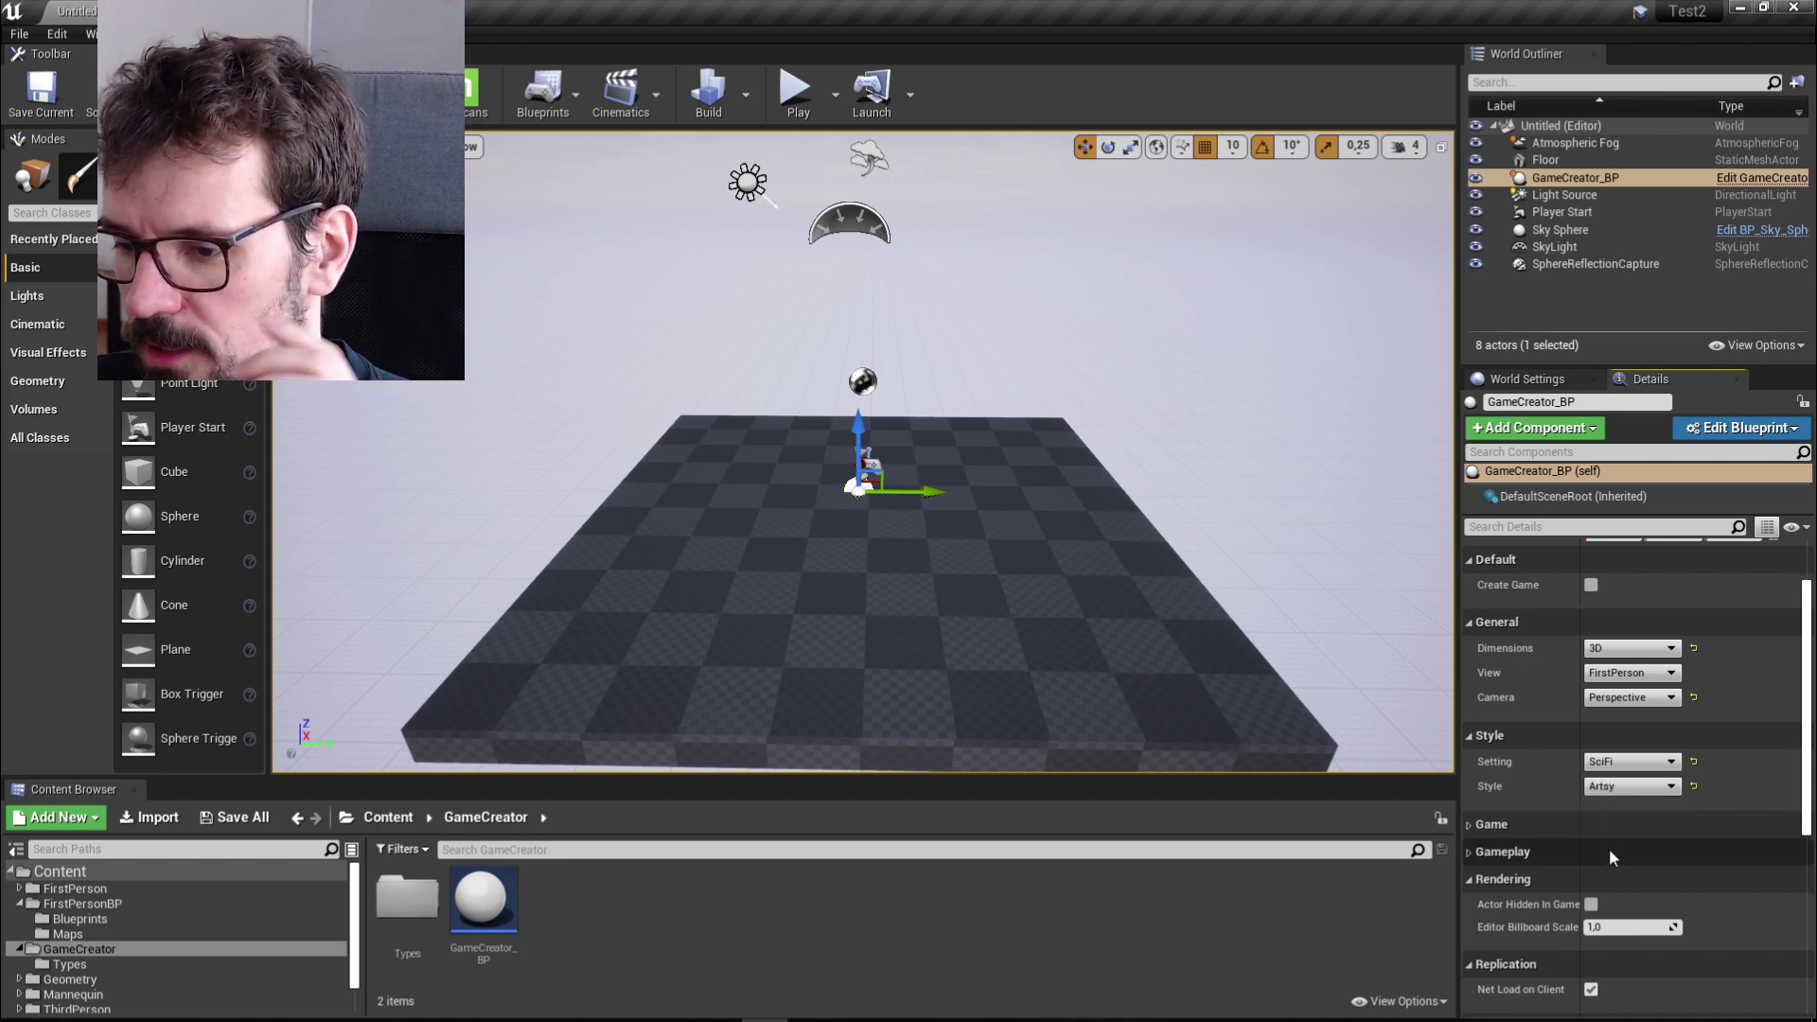
click(1469, 825)
Make the protagonist Female and enable Open World
scroll(1724, 789, down, 2)
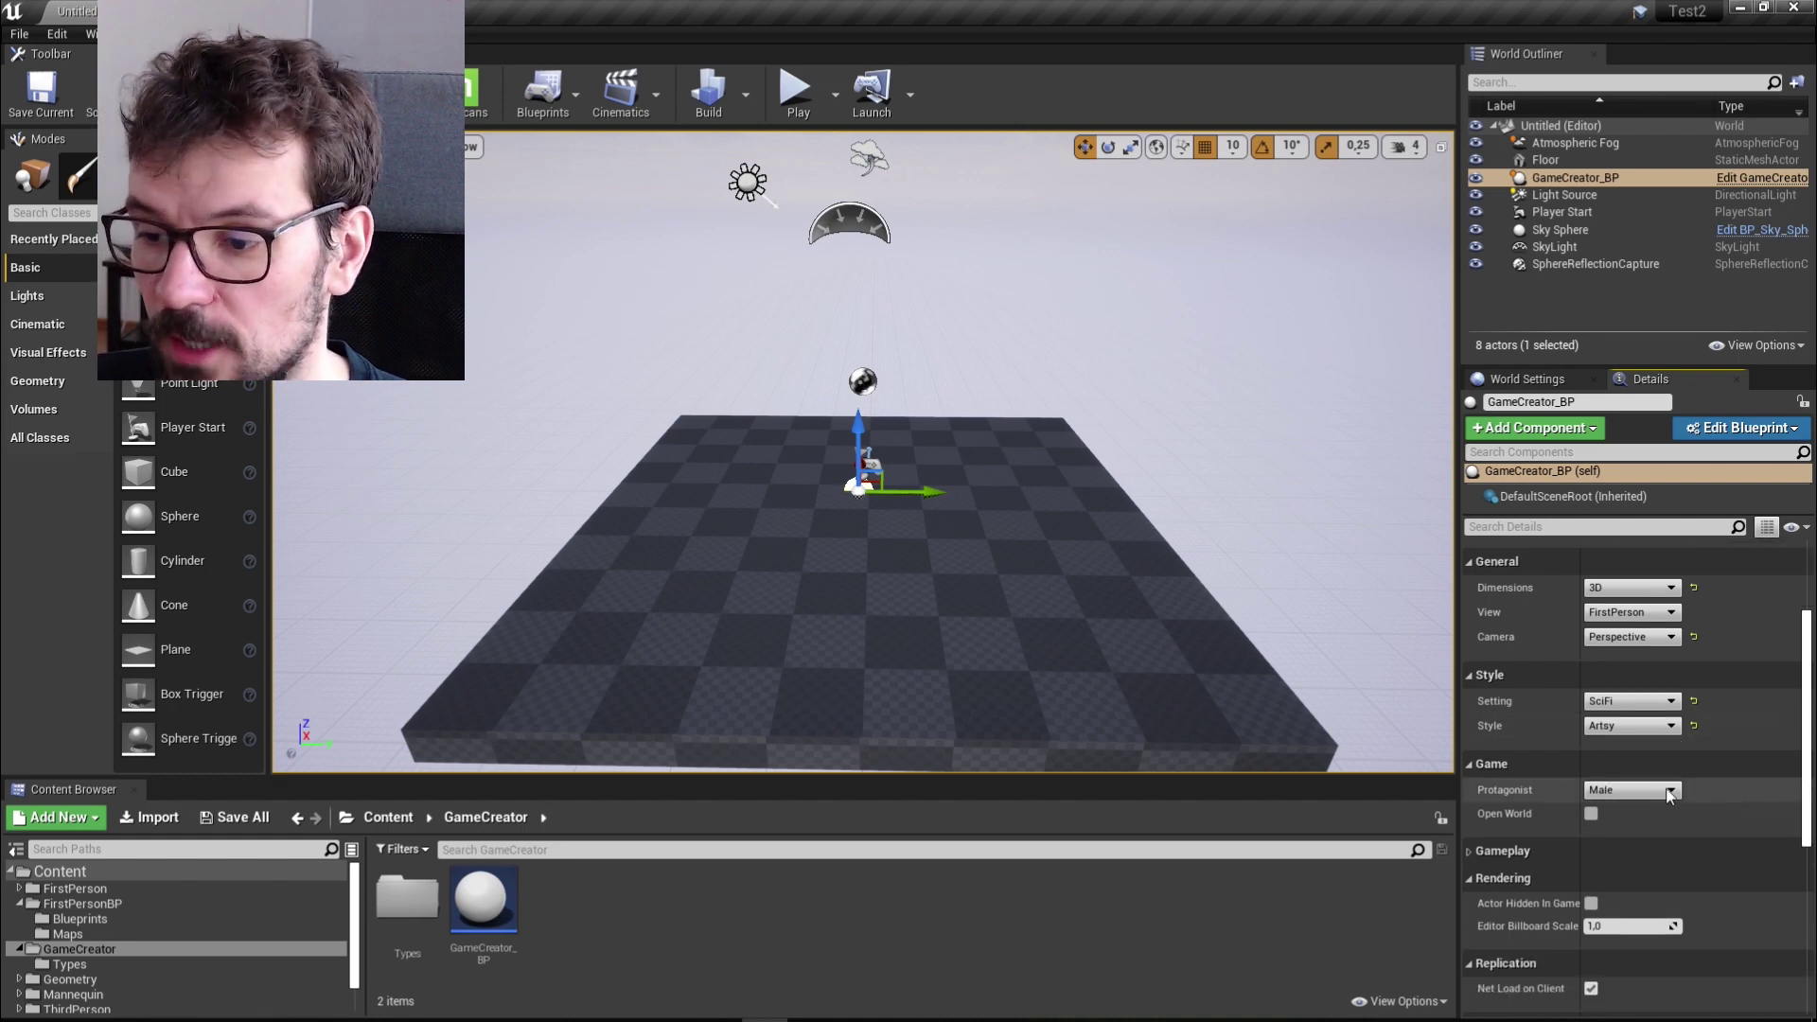
click(1632, 790)
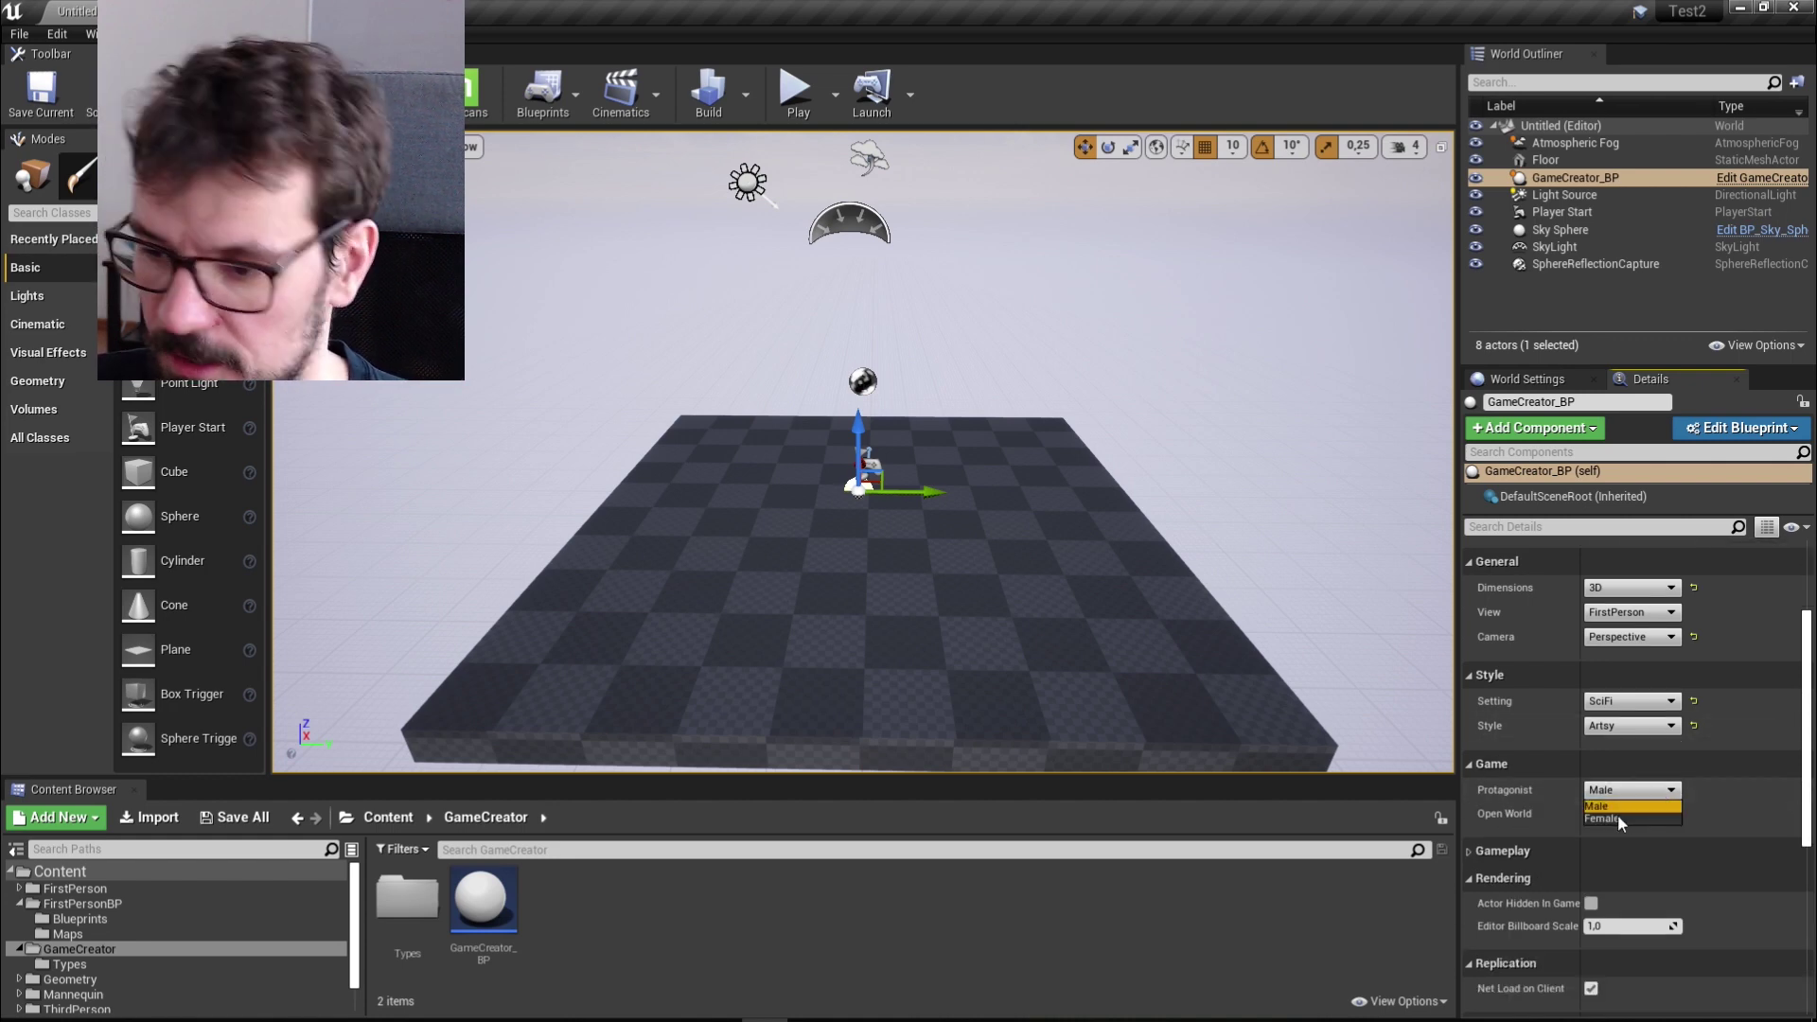
click(1616, 818)
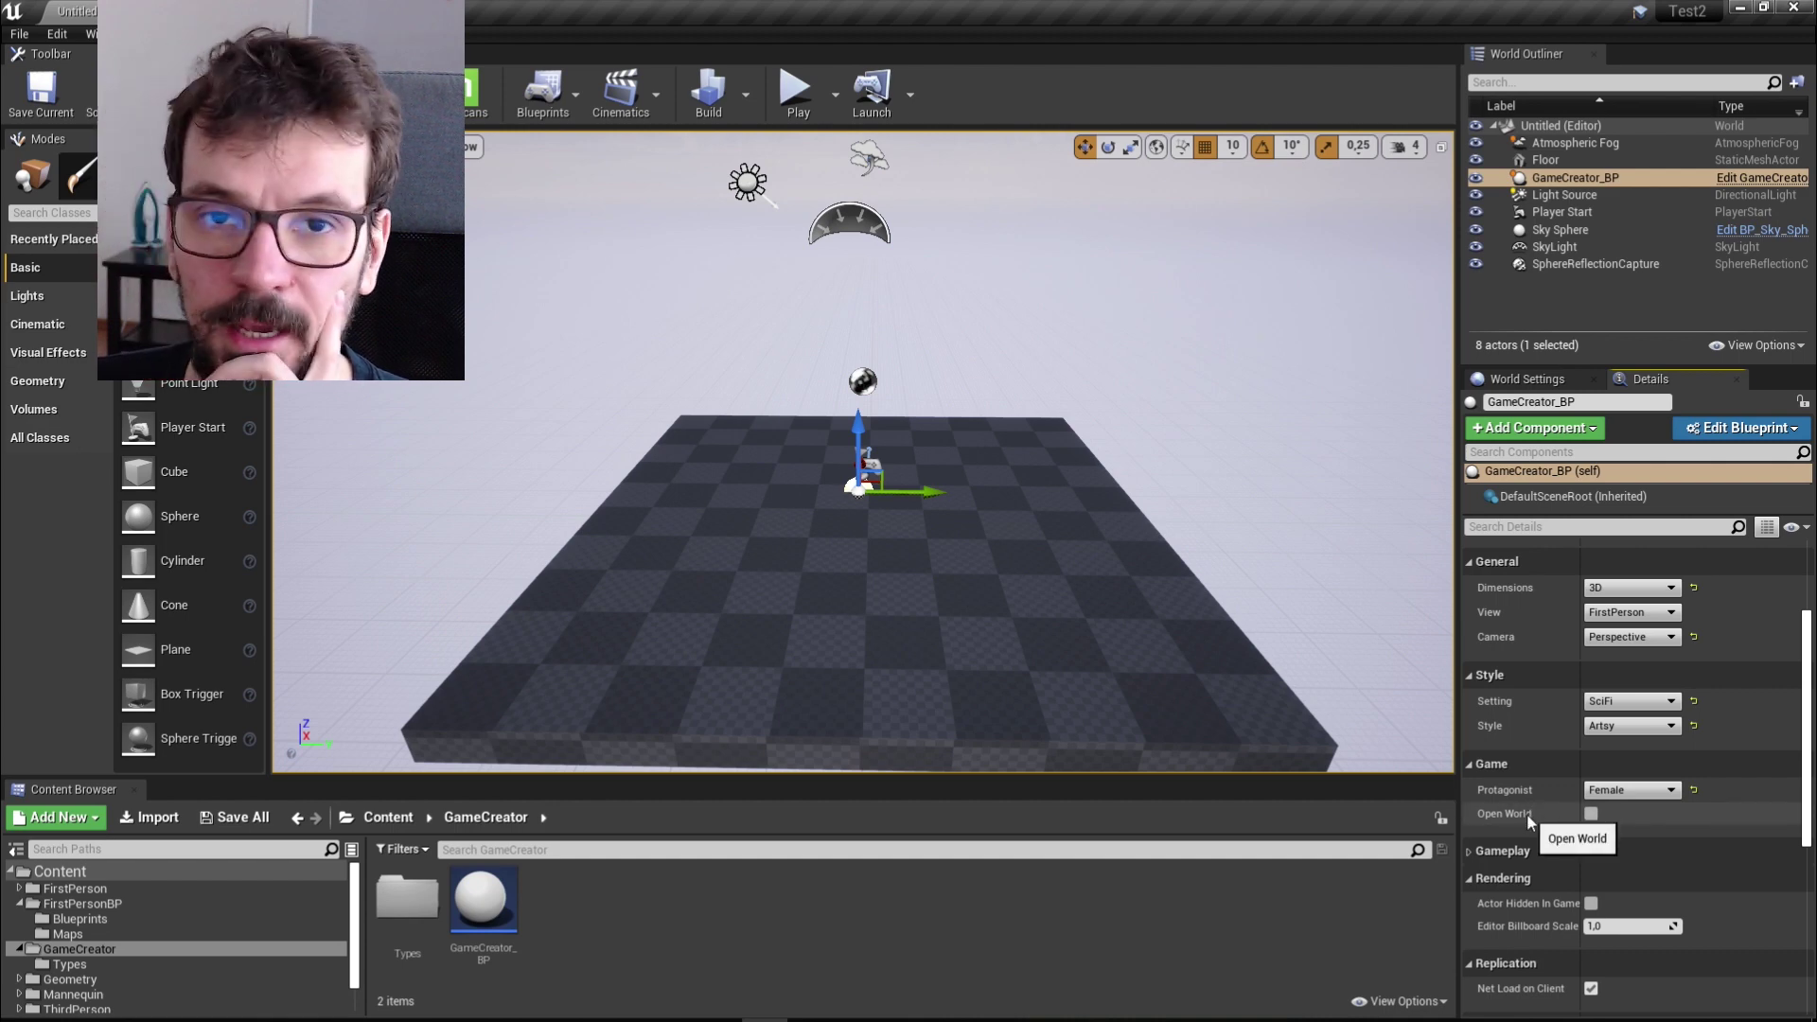
click(1591, 813)
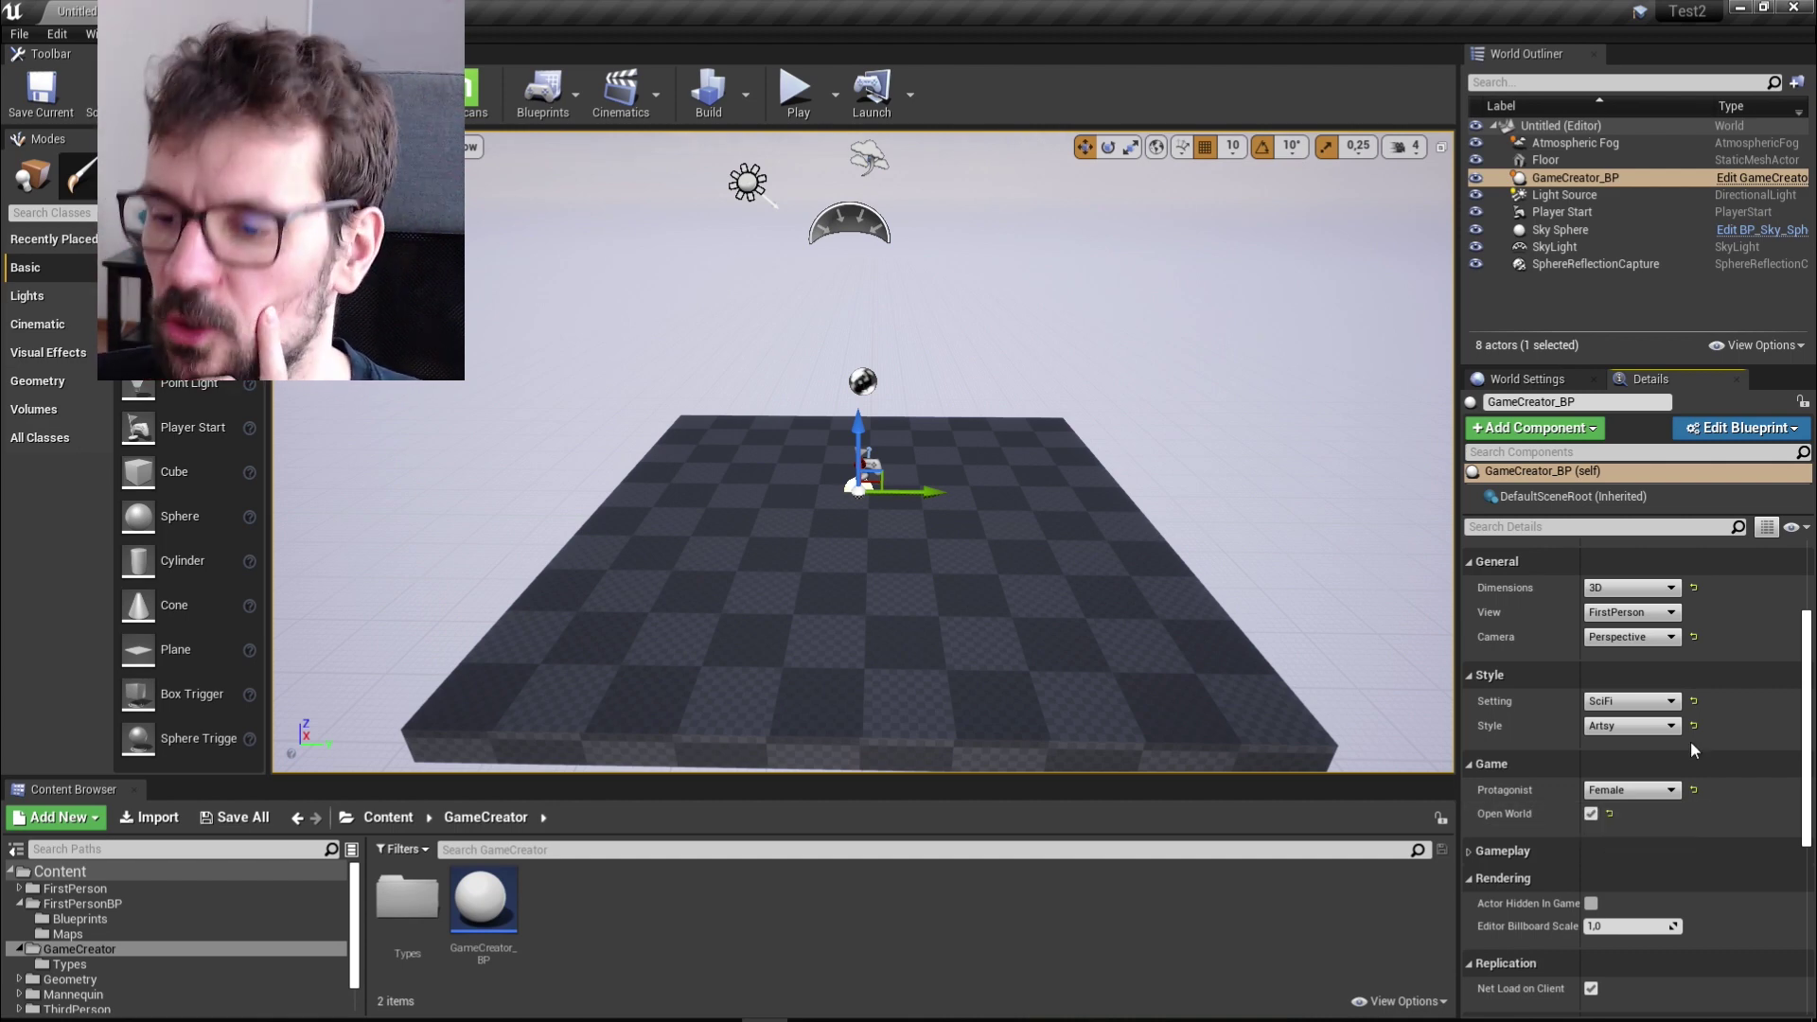
Set Number Of Levels to 10 in the Gameplay settings
scroll(1690, 741, down, 3)
click(1470, 761)
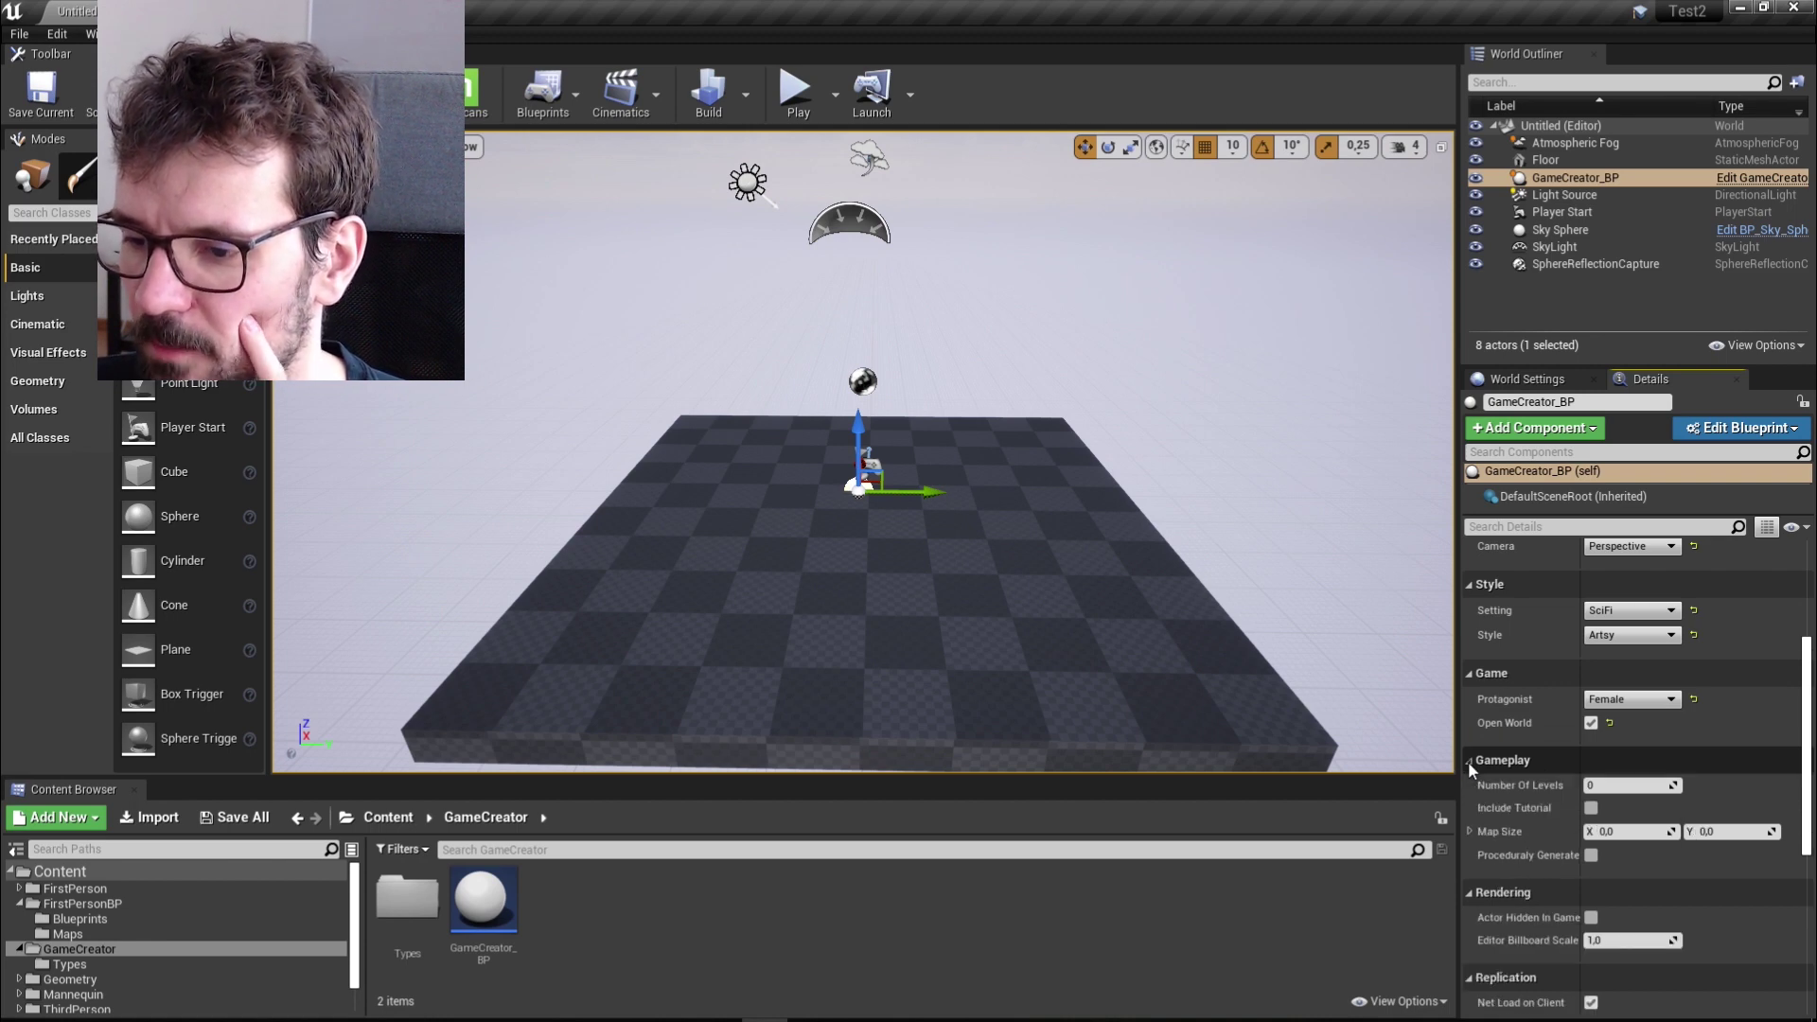
click(1673, 786)
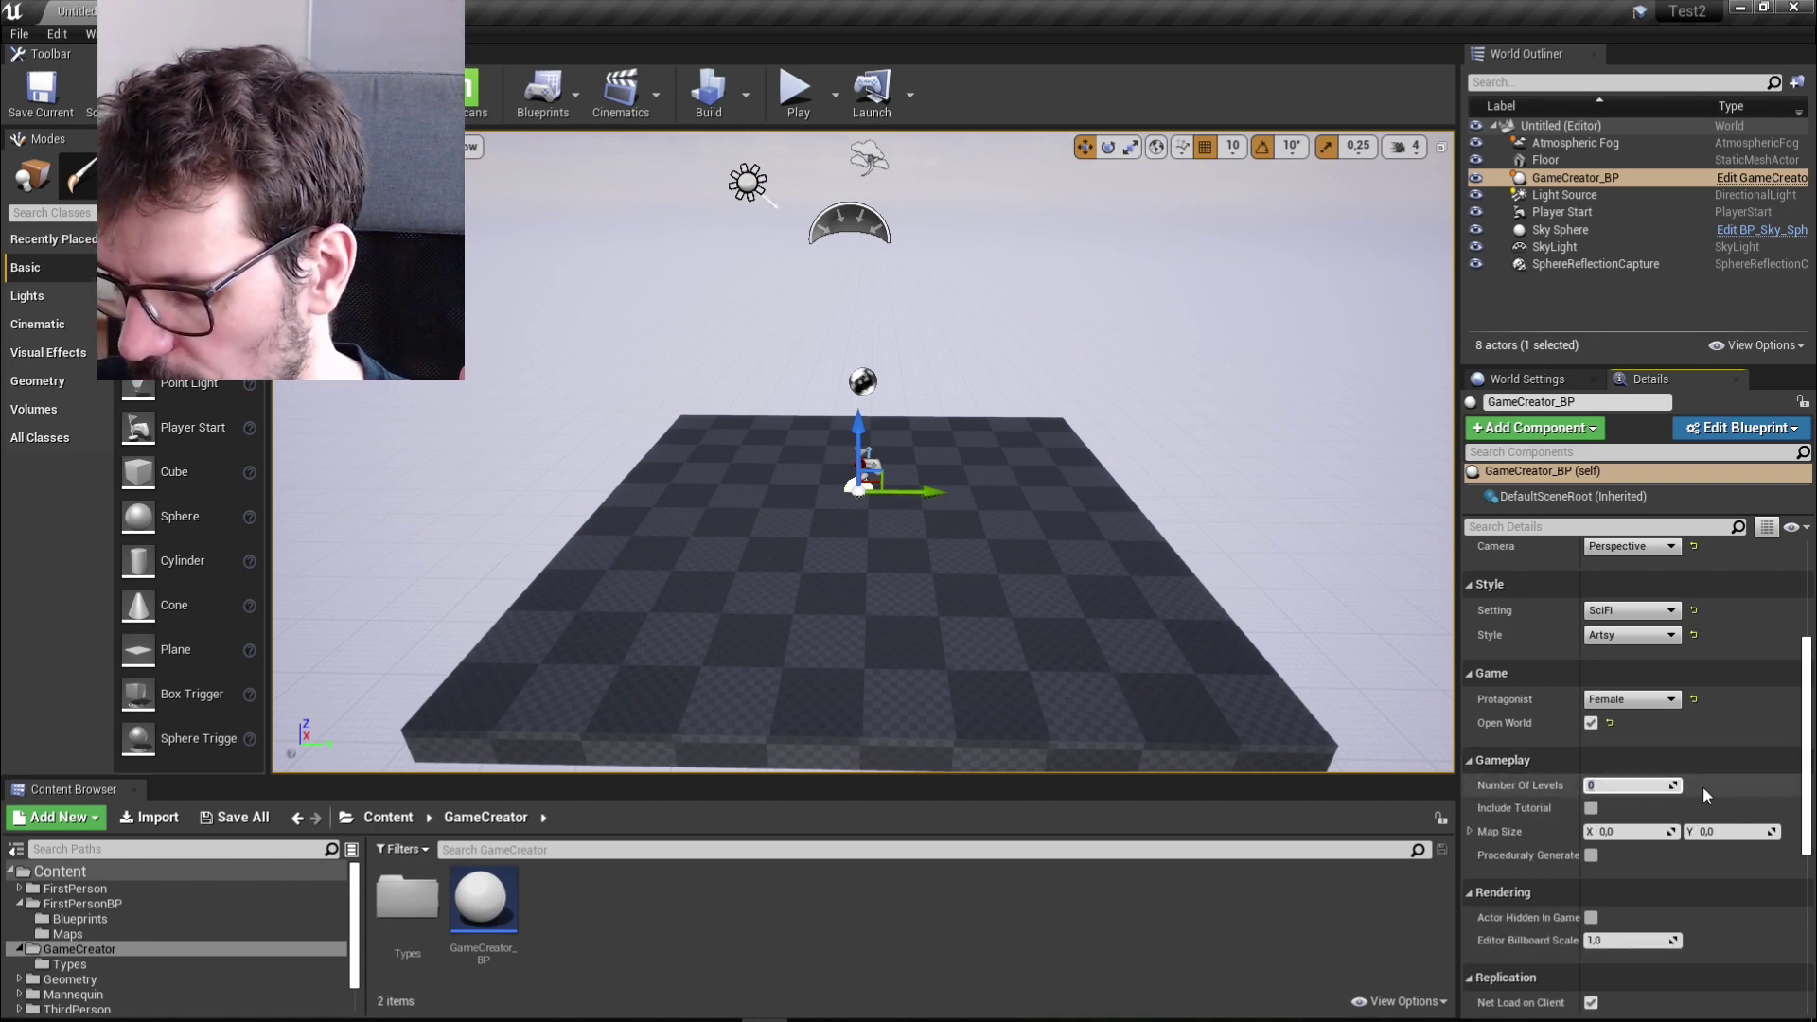
text(10)
key(Return)
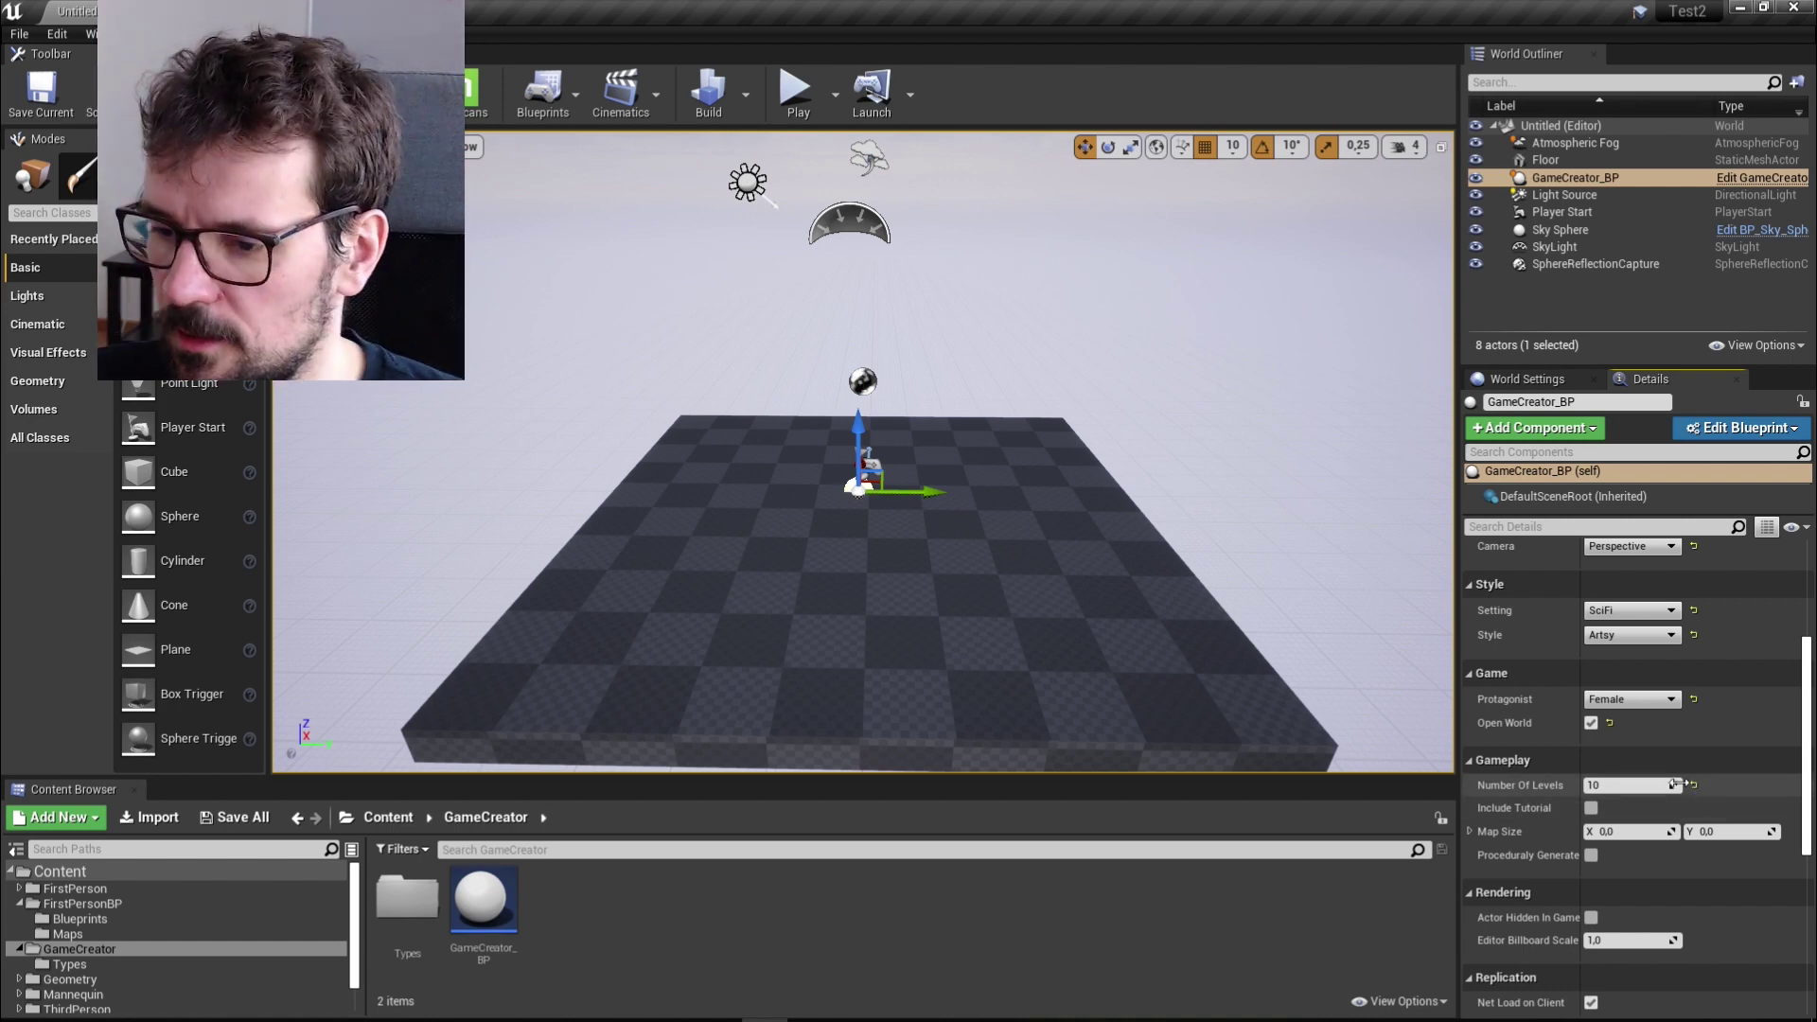
Enable Include Tutorial and set the map size to 10 by 10
click(1591, 809)
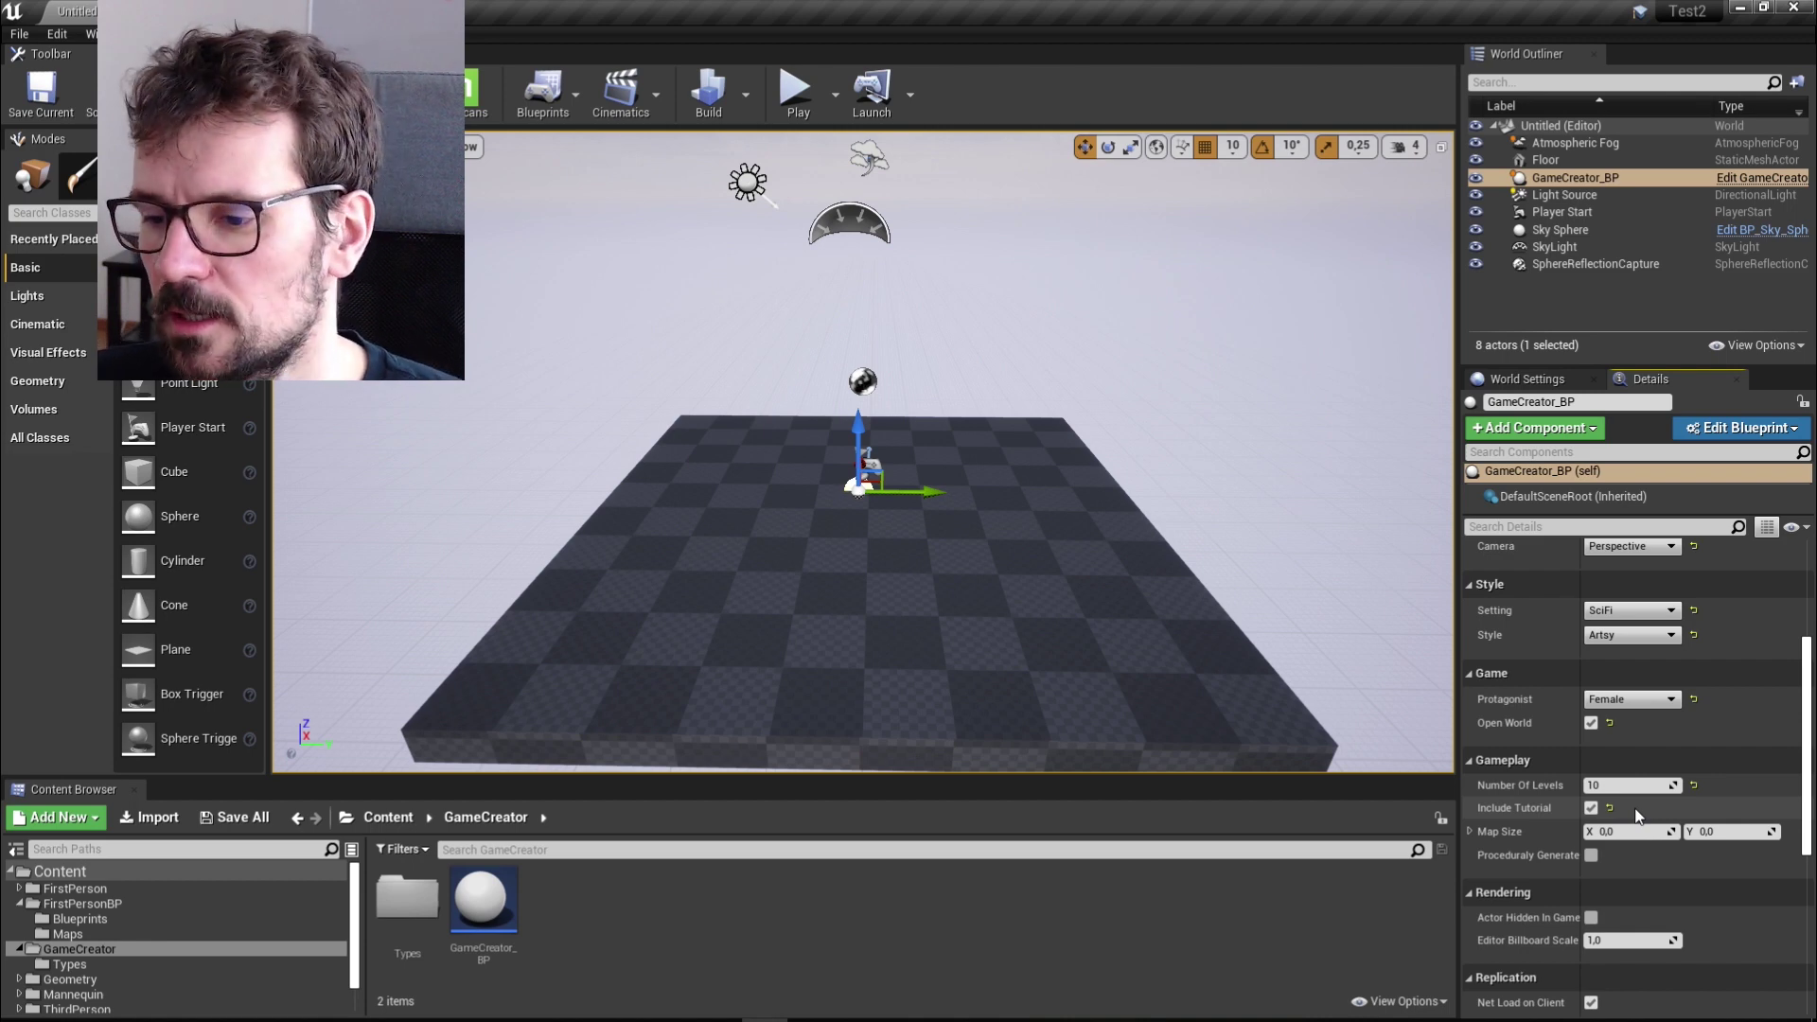
click(1636, 831)
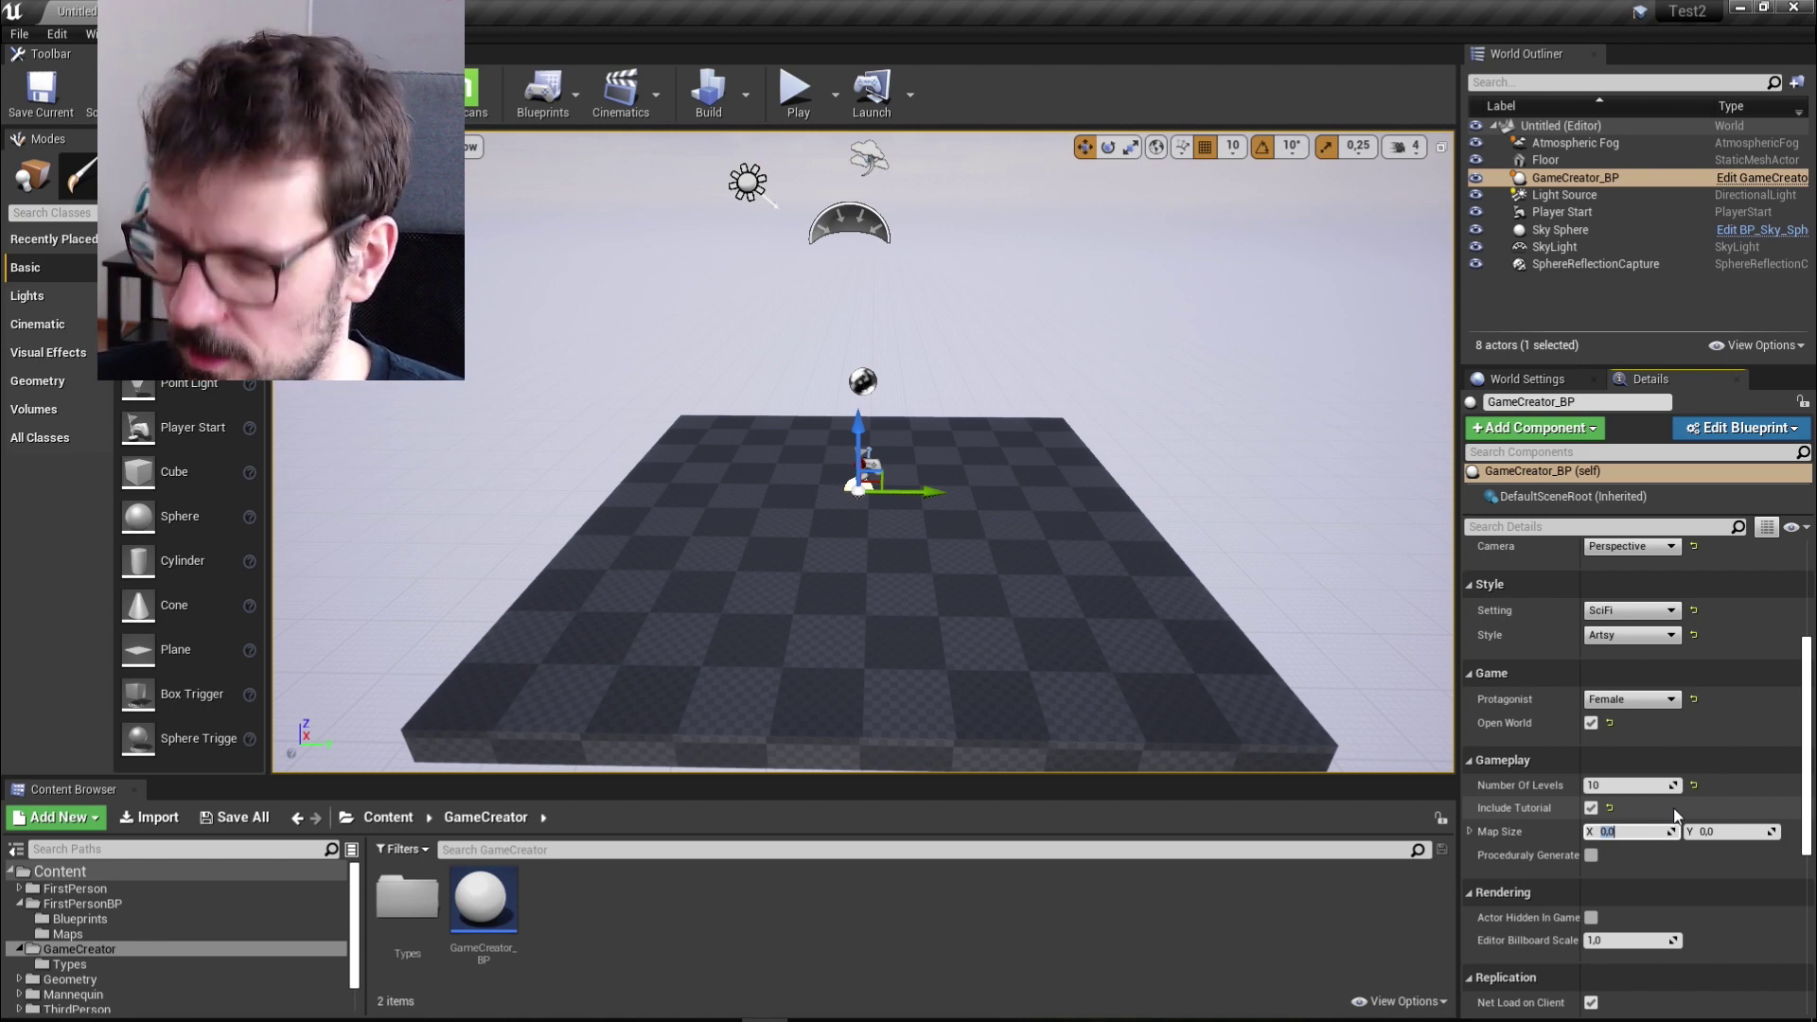
text(10)
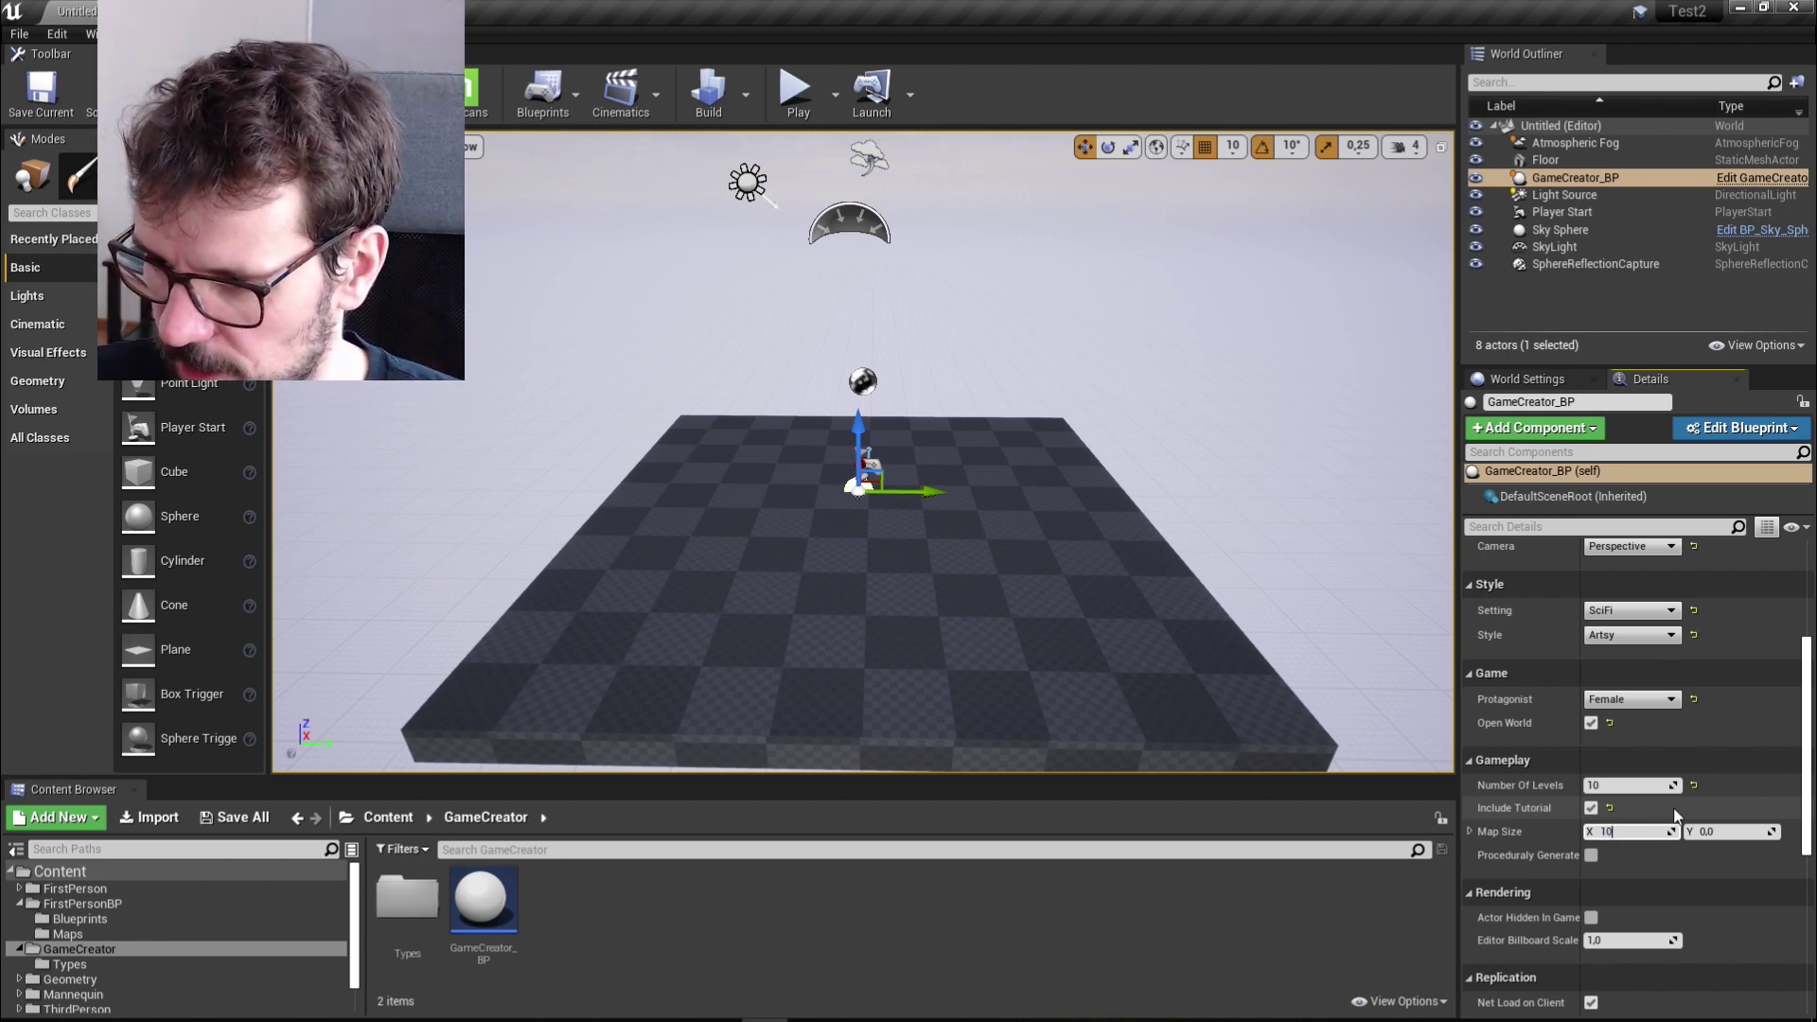
click(1711, 828)
text(10)
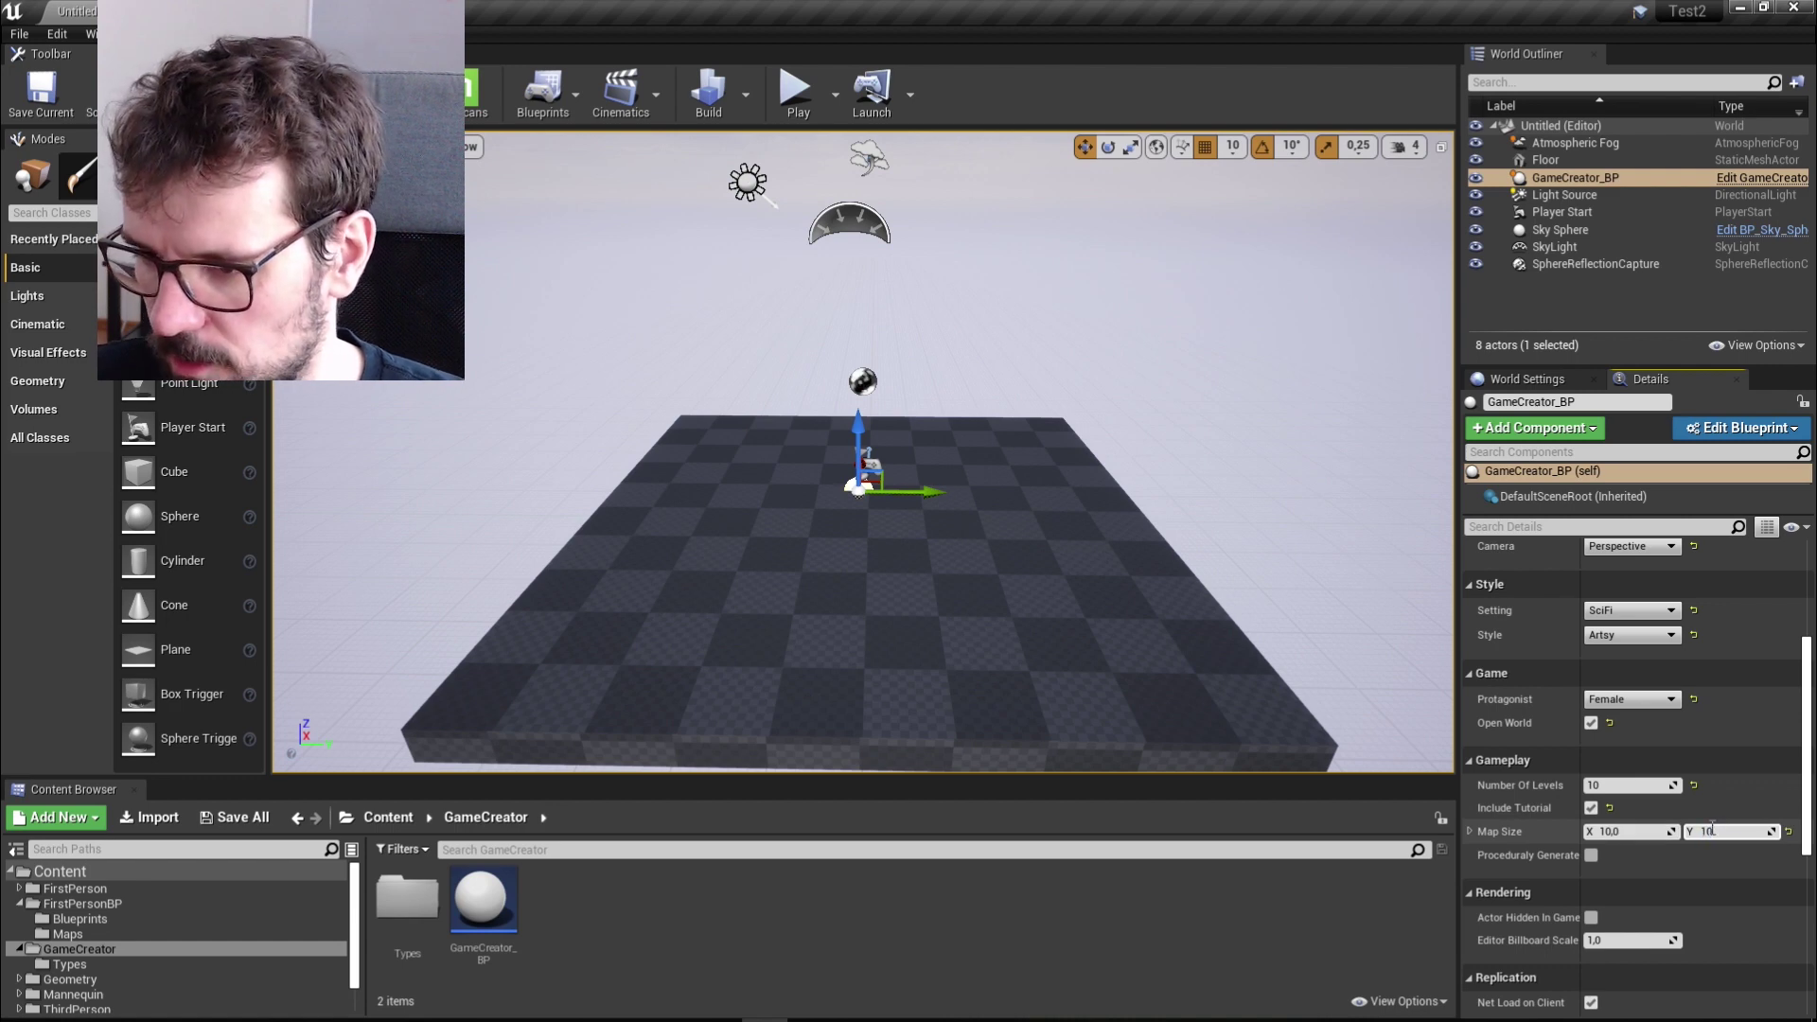
key(Return)
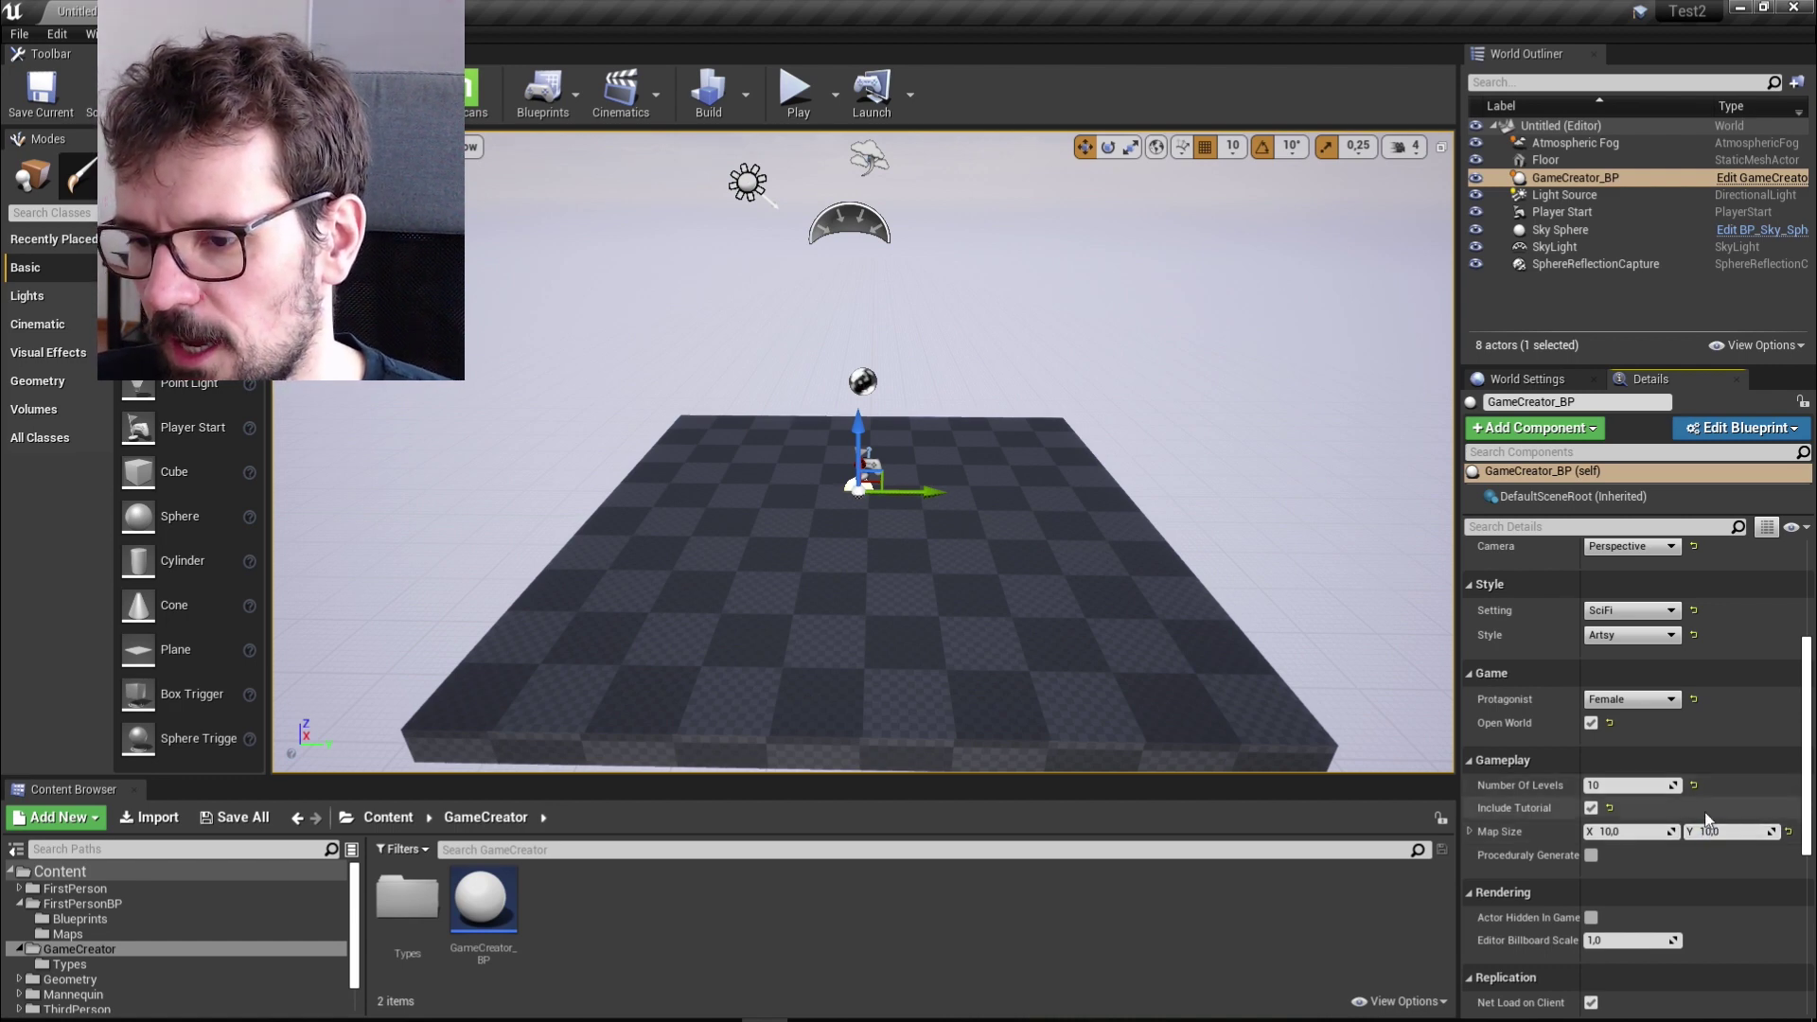
Turn on Procedurally Generated and switch on Create Game, which crashes the editor
drag(1581, 809, 1625, 812)
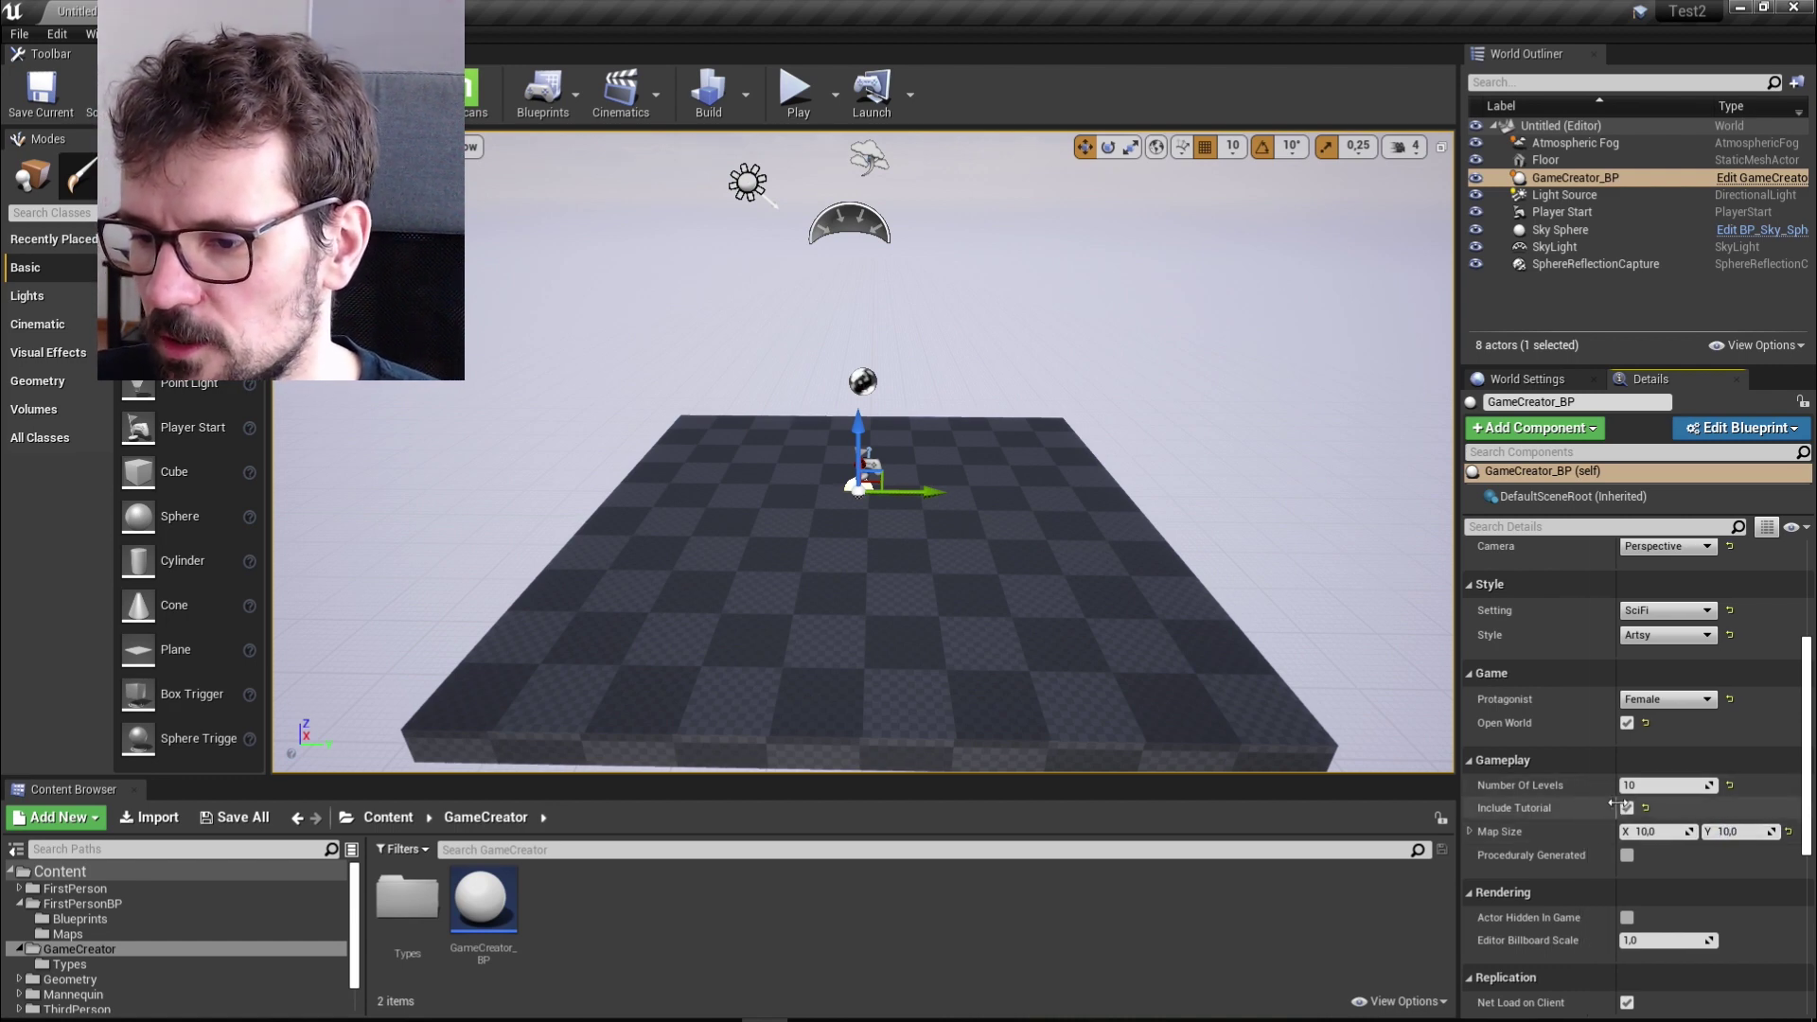
click(1636, 855)
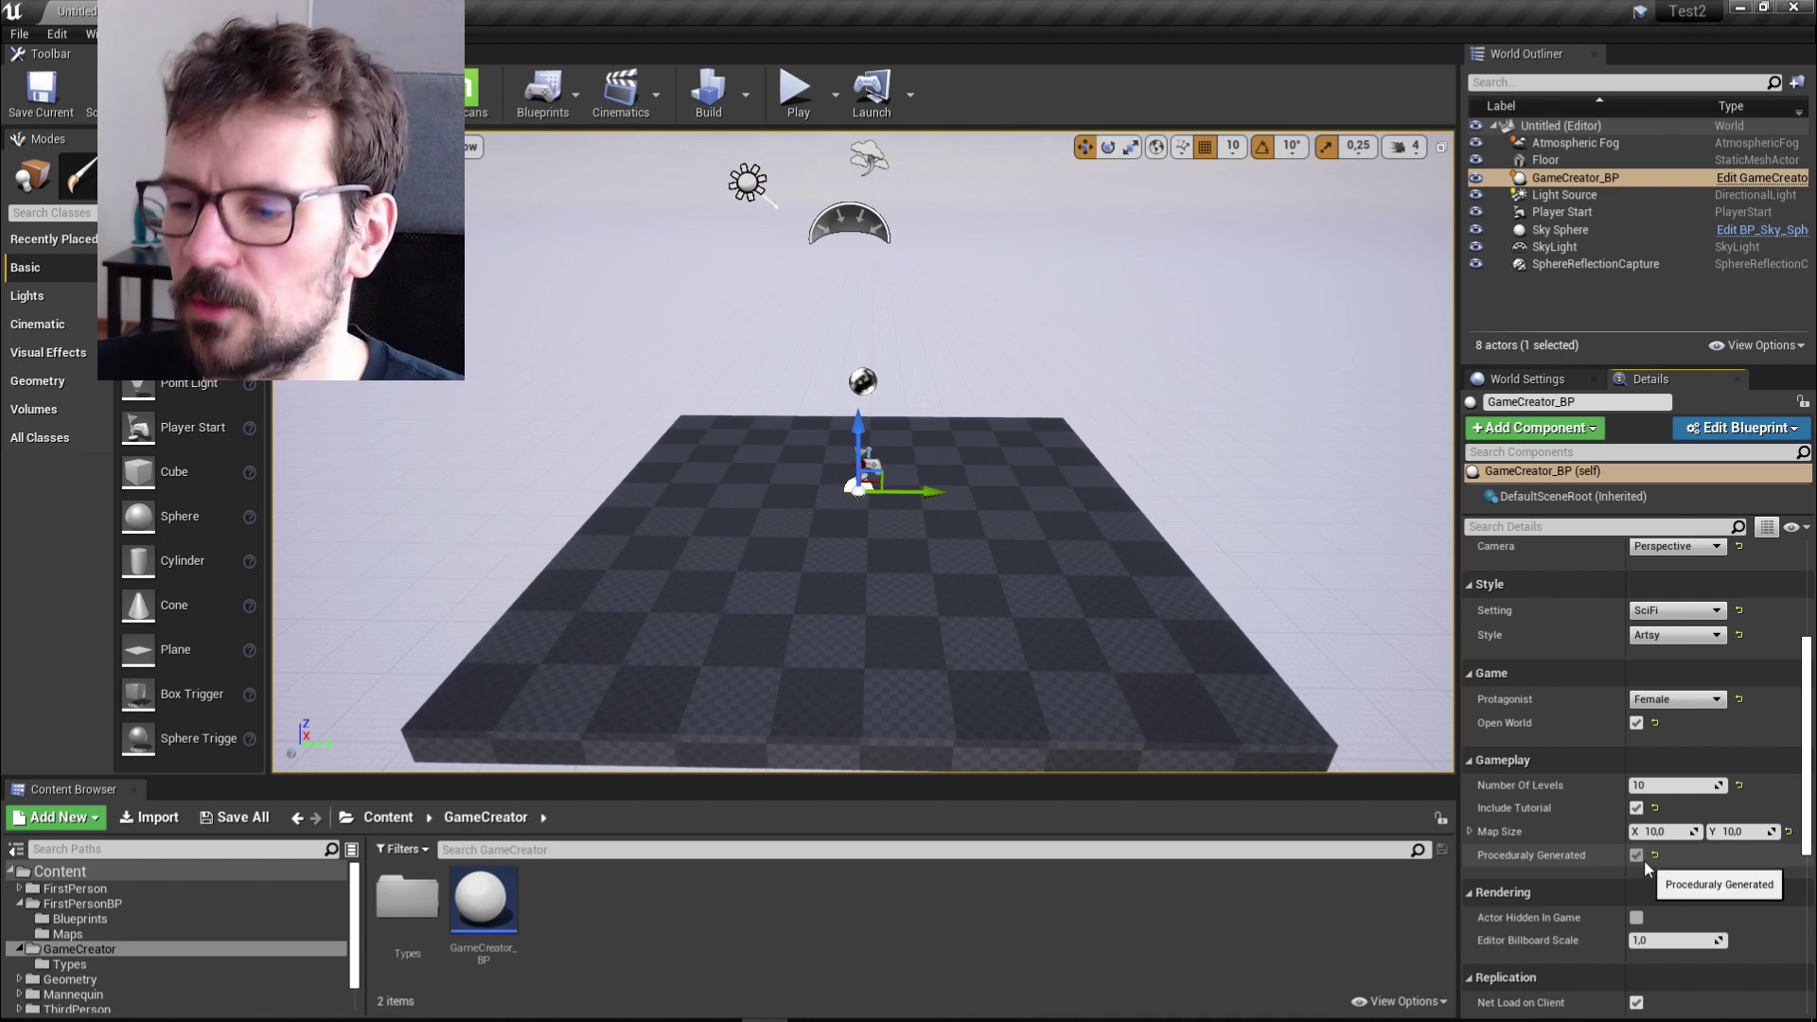
scroll(1694, 866, up, 4)
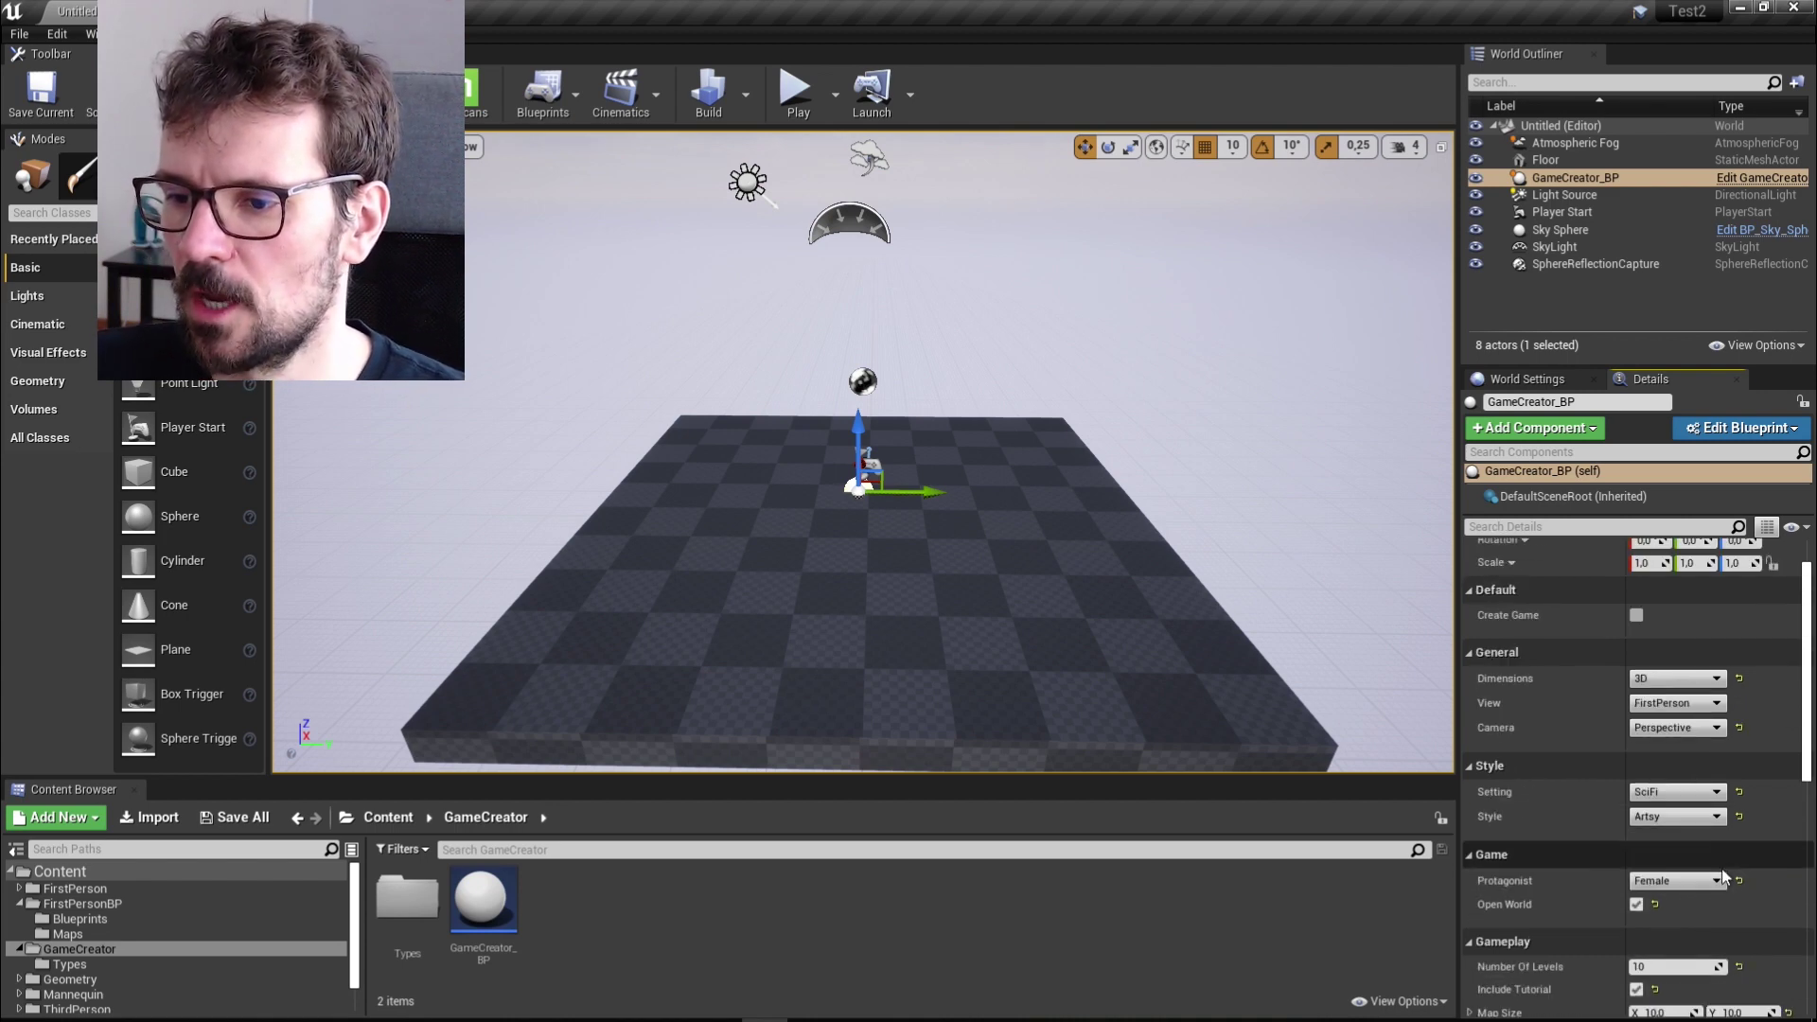
click(1636, 615)
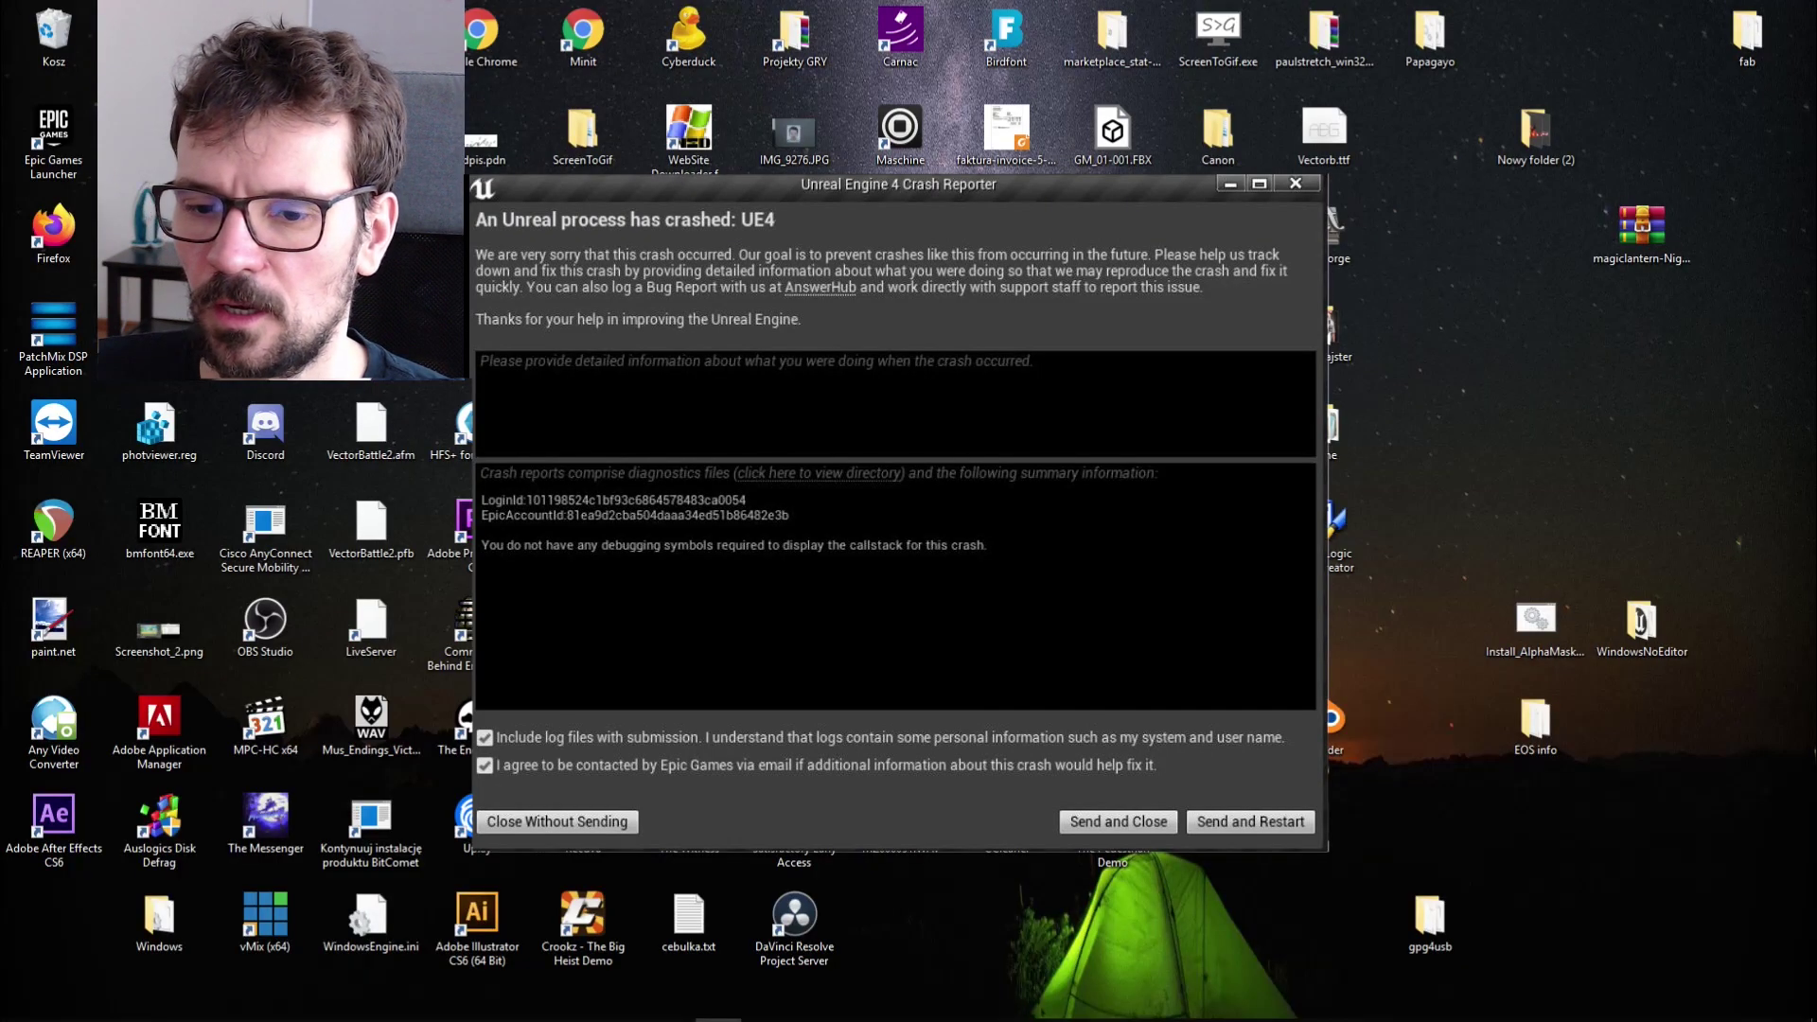